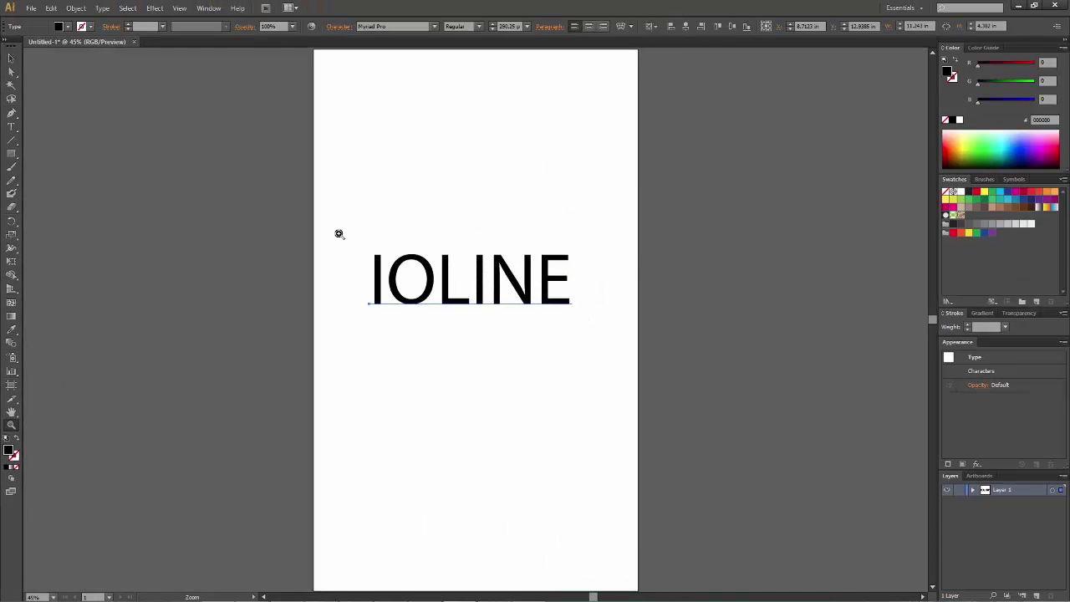
Step: Zoom the view in around the word IOLINE
{"action": "left_click_drag", "start_coordinate": [442, 148], "coordinate": [799, 290]}
Step: Give the IOLINE text no fill and a 1 pt CMYK Green stroke
{"action": "left_click_drag", "start_coordinate": [605, 333], "coordinate": [610, 335]}
{"action": "left_click", "coordinate": [11, 58]}
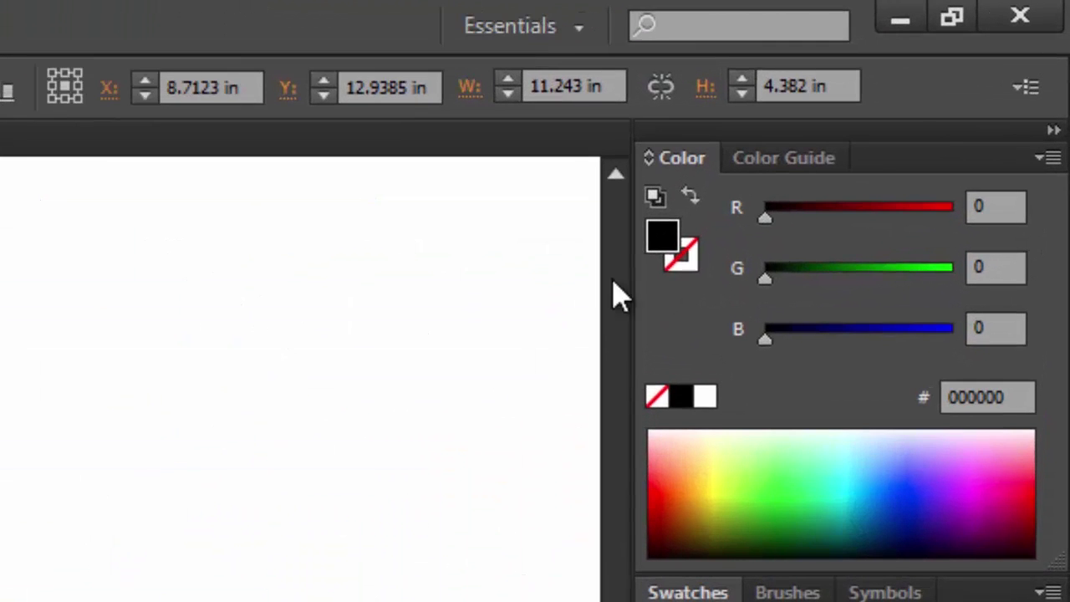
{"action": "left_click", "coordinate": [657, 399]}
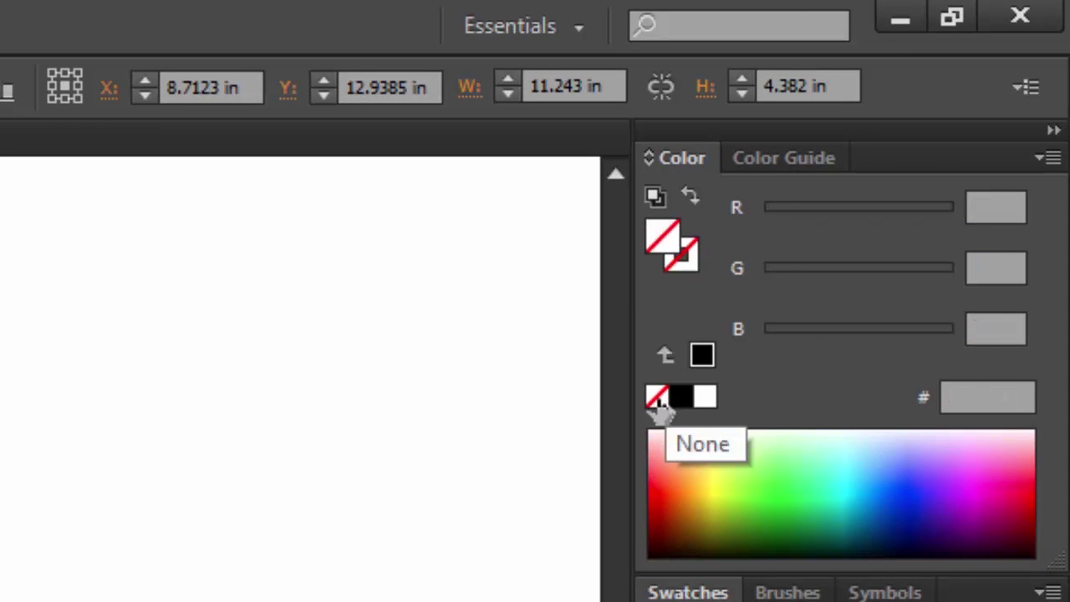
{"action": "left_click", "coordinate": [687, 266]}
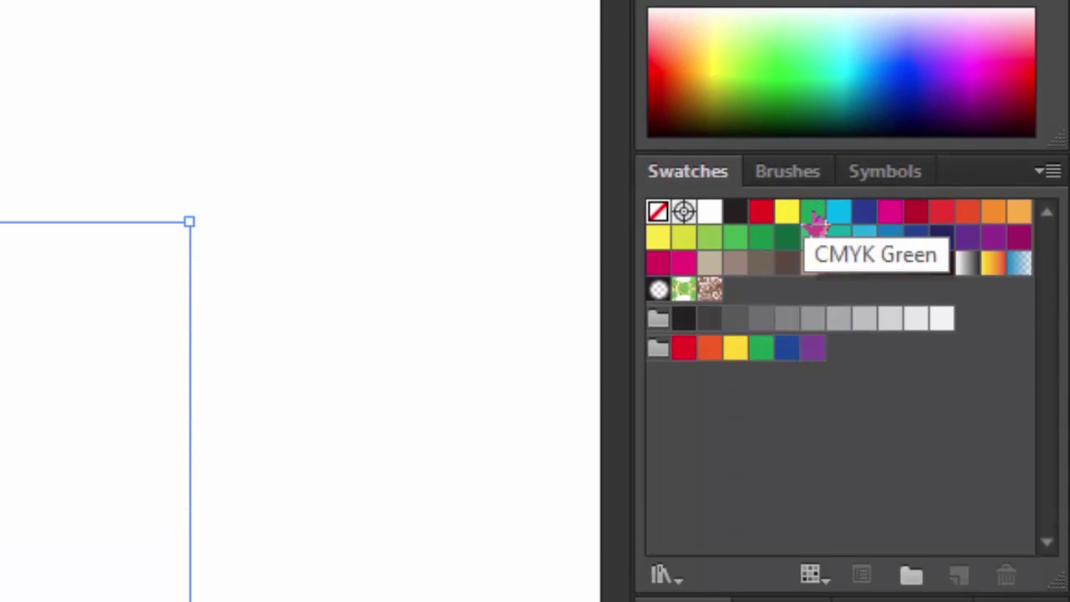
{"action": "left_click", "coordinate": [813, 216]}
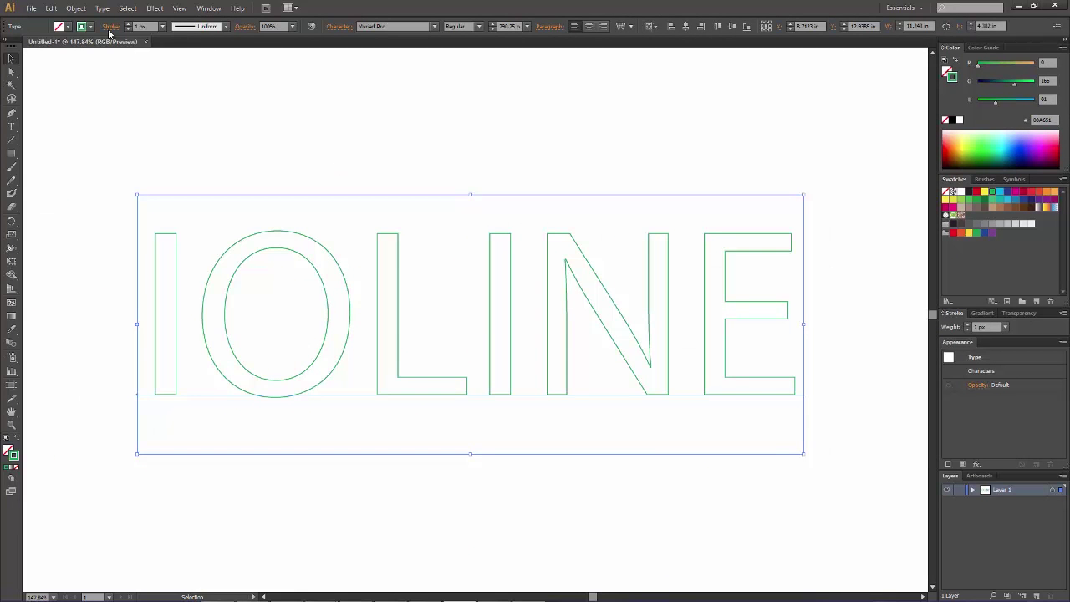
{"action": "left_click", "coordinate": [76, 9]}
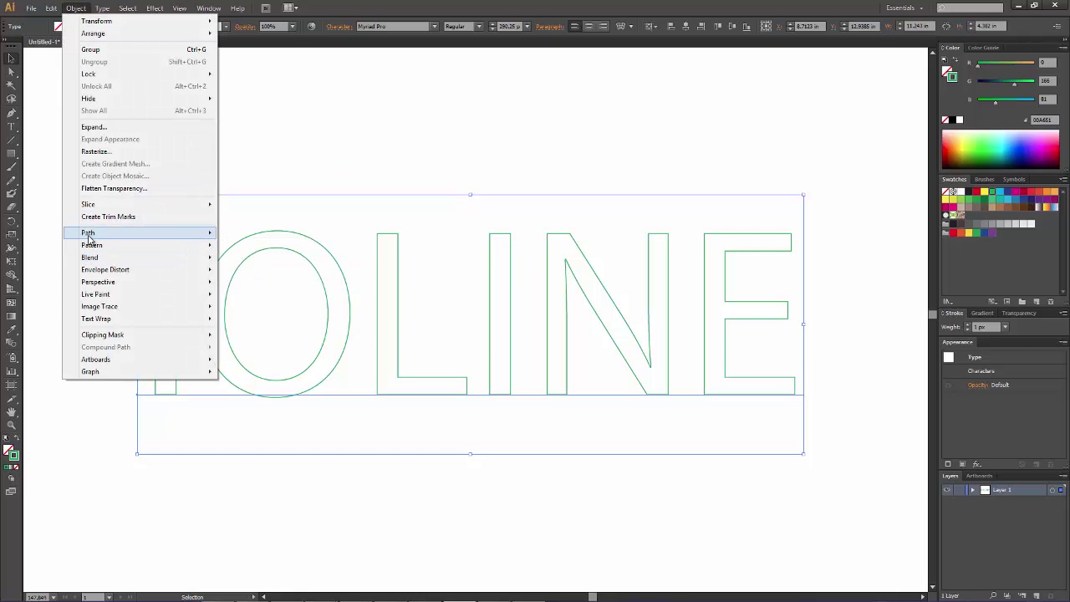
Step: Convert the IOLINE text into outlined vector paths with Type > Create Outlines
{"action": "mouse_move", "coordinate": [90, 237]}
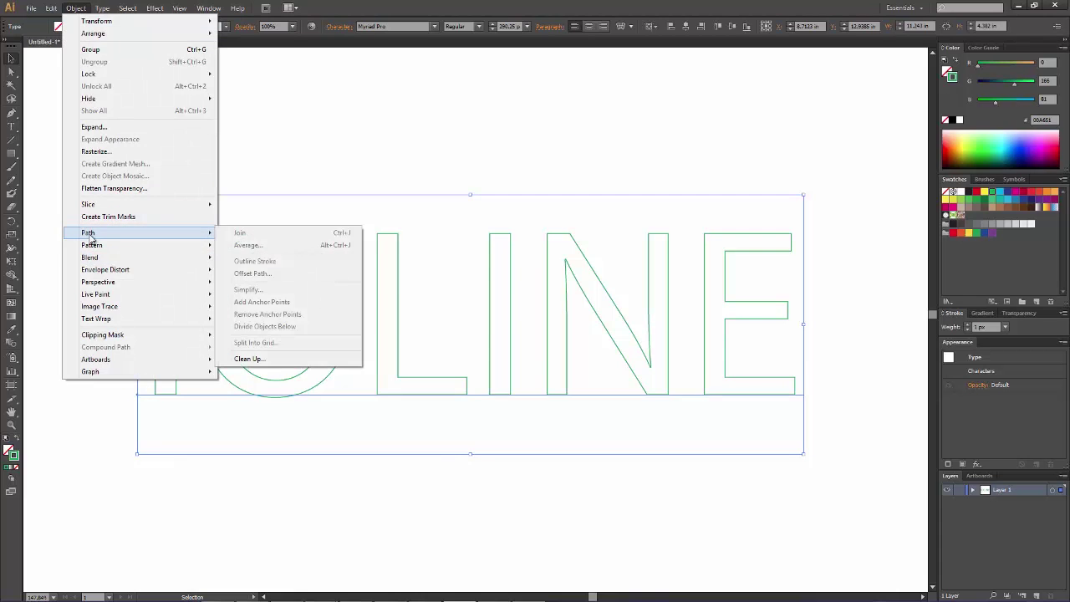
{"action": "left_click", "coordinate": [303, 198]}
{"action": "left_click", "coordinate": [376, 240]}
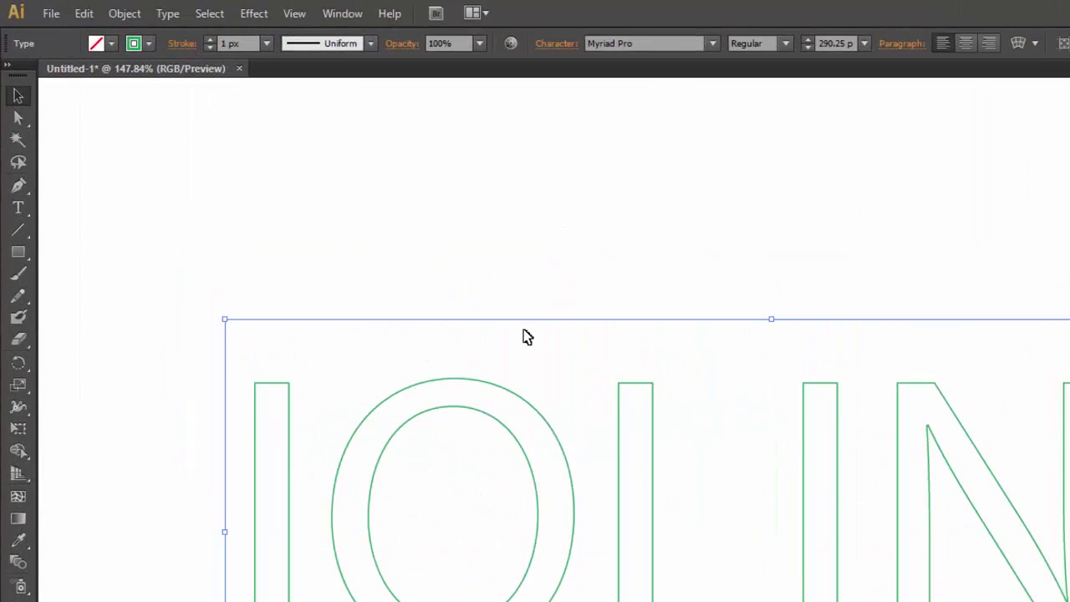
{"action": "left_click", "coordinate": [243, 19]}
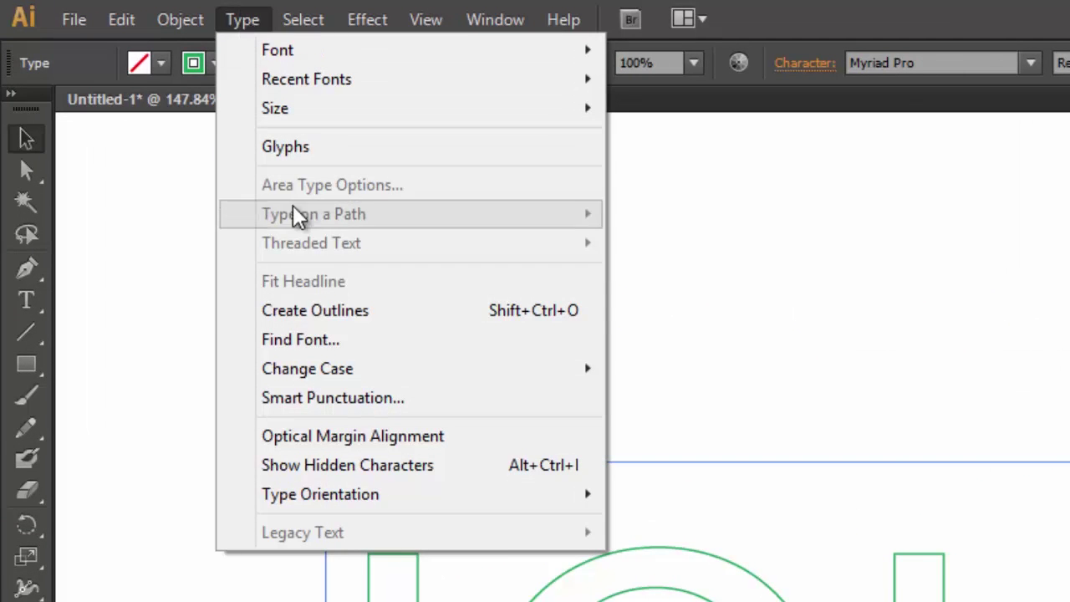
{"action": "left_click", "coordinate": [301, 310]}
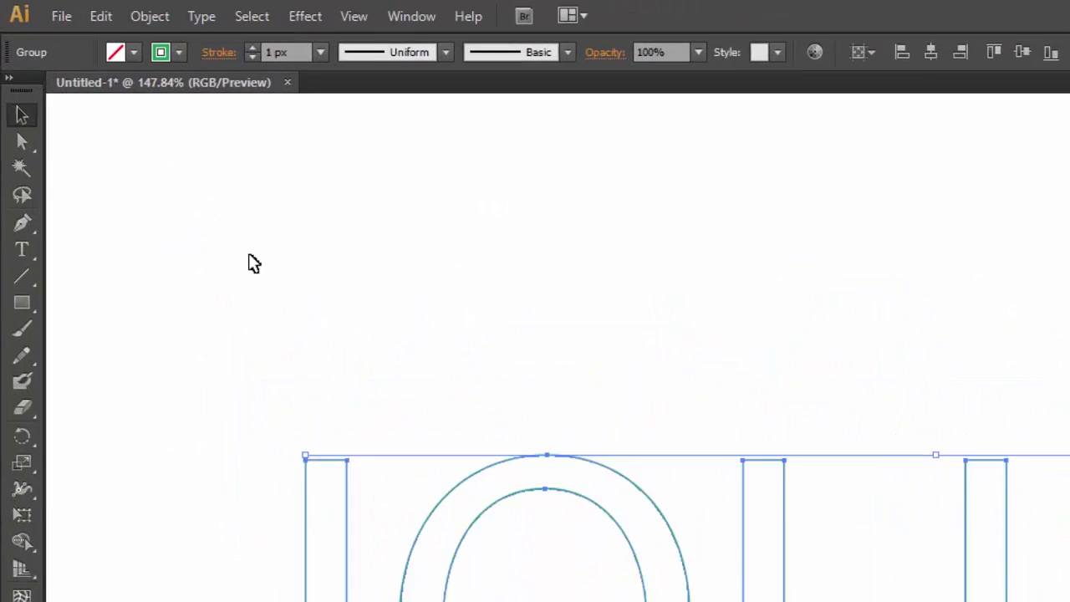
Step: Bring up the Offset Path dialog from Object > Path
{"action": "left_click", "coordinate": [149, 15]}
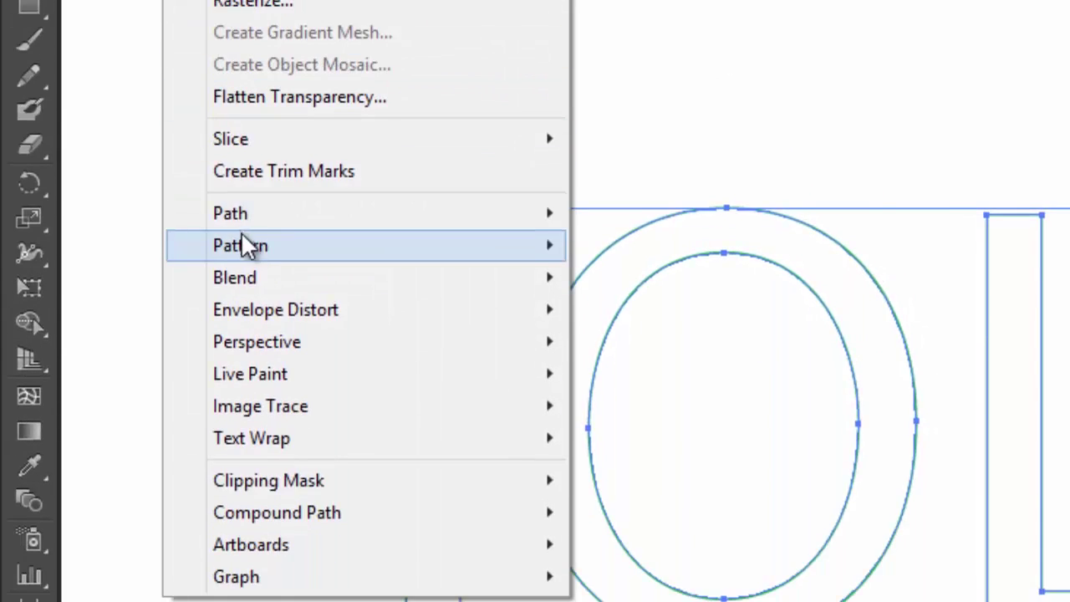
{"action": "mouse_move", "coordinate": [246, 333]}
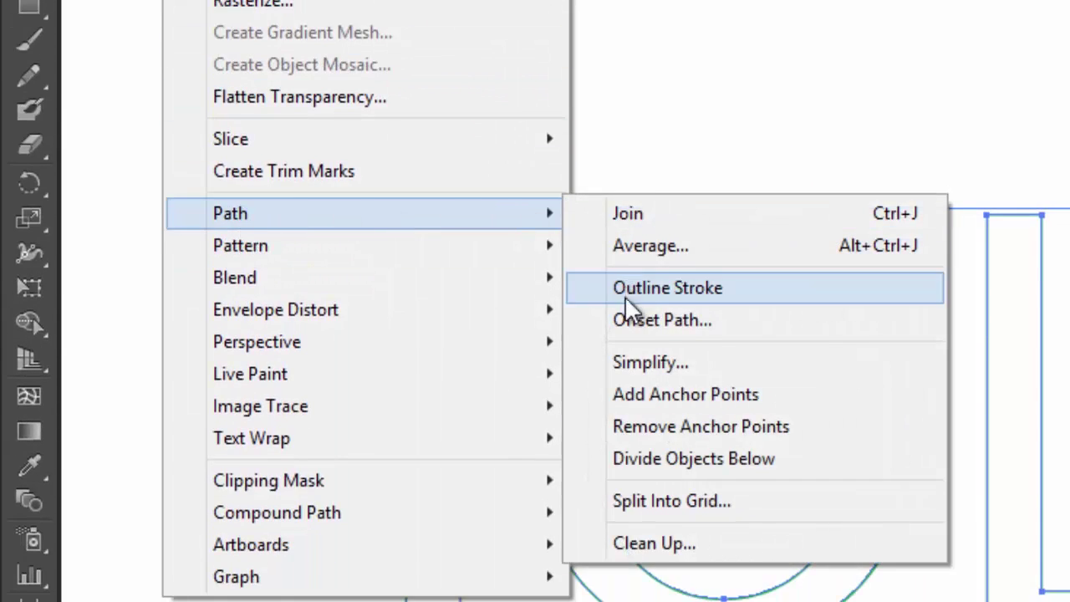
{"action": "left_click", "coordinate": [631, 326]}
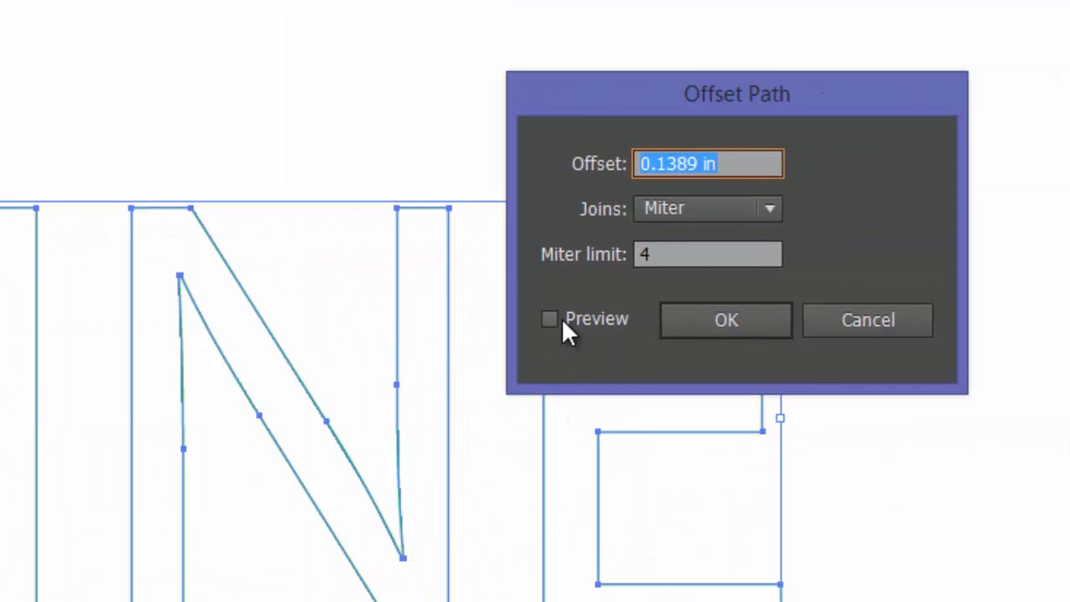
Step: Offset every letter outline outward by 0.25 in with preview, then deselect
{"action": "left_click", "coordinate": [563, 323]}
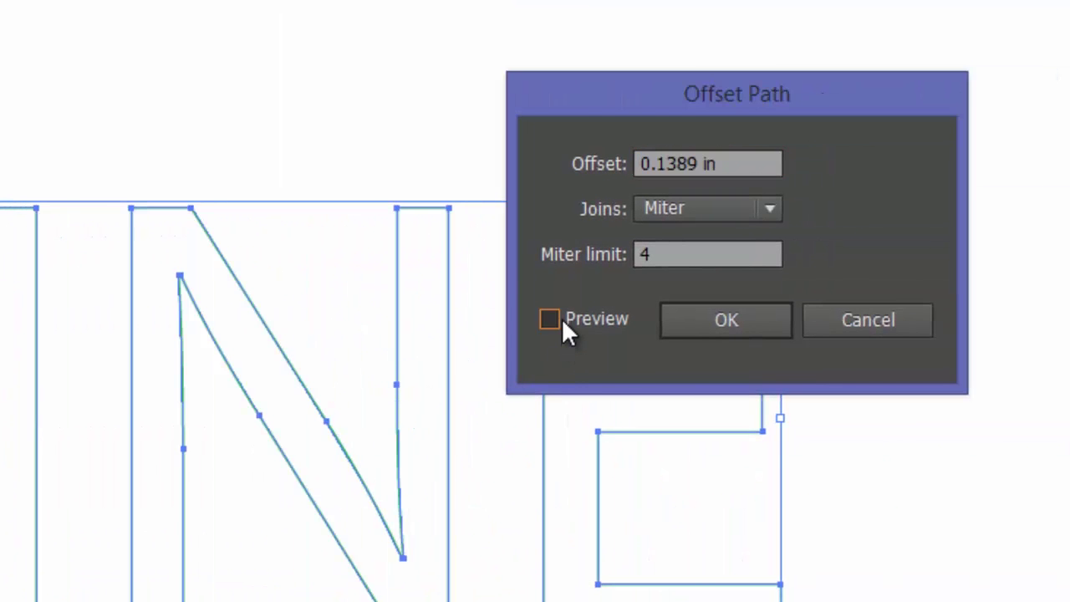
{"action": "left_click", "coordinate": [660, 163]}
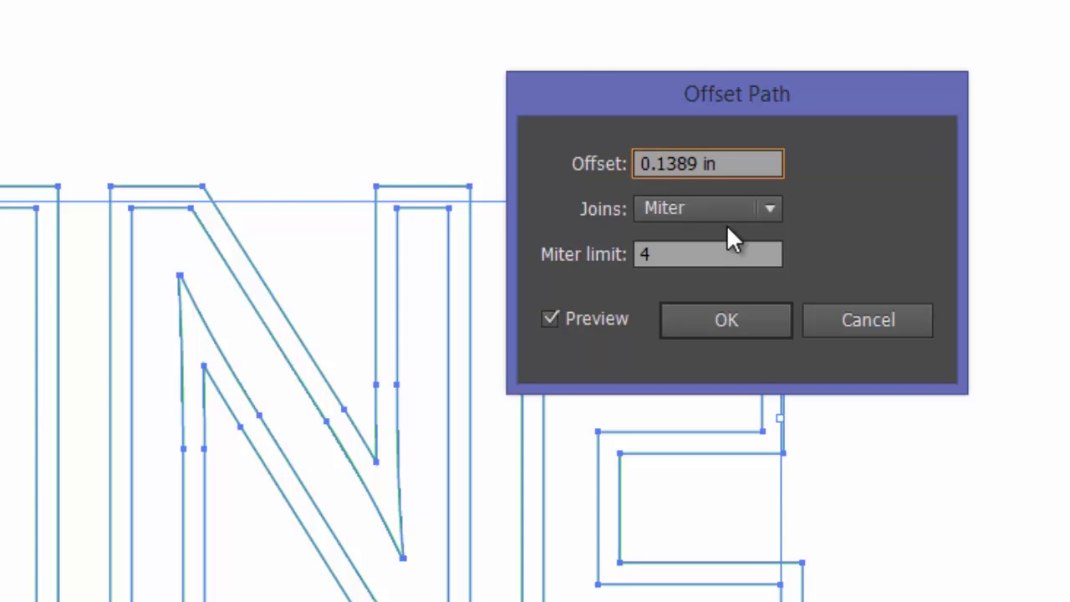
{"action": "key", "text": "Delete"}
{"action": "key", "text": "Delete"}
{"action": "key", "text": "Delete"}
{"action": "key", "text": "Delete"}
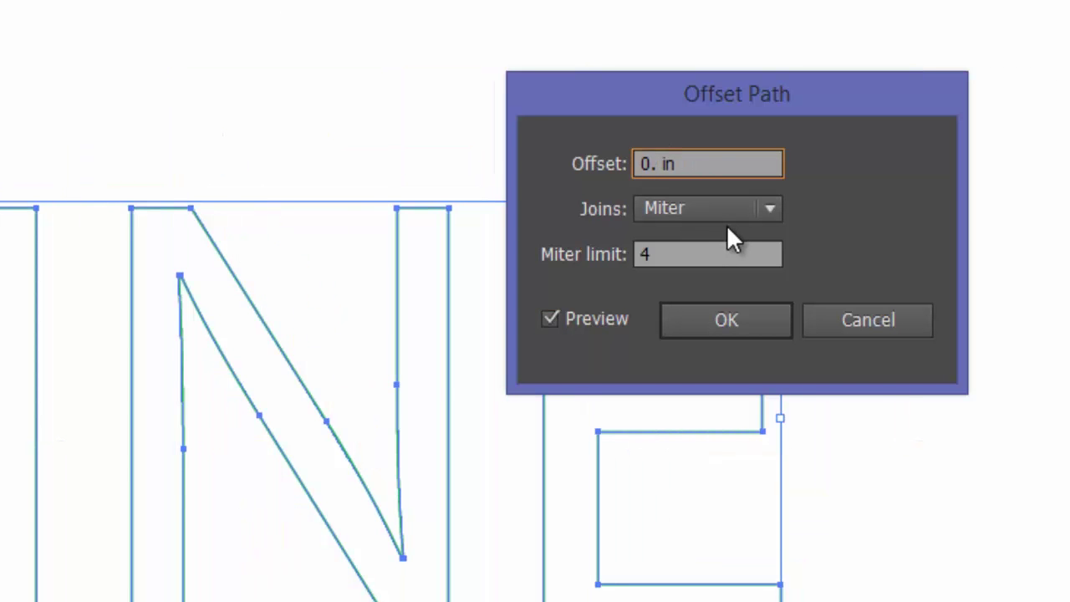
{"action": "type", "text": "25"}
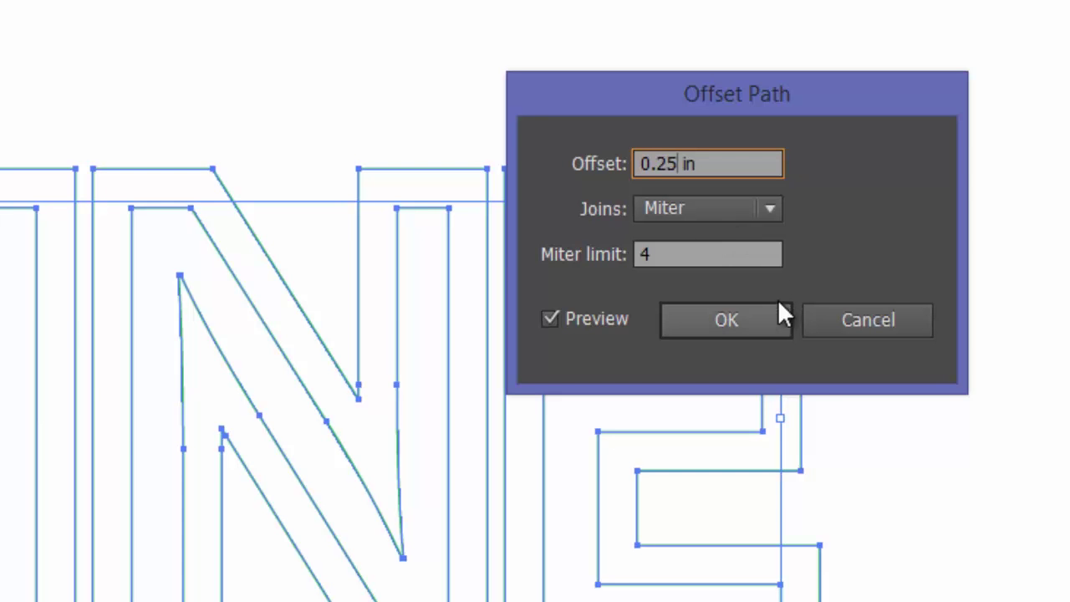
{"action": "left_click", "coordinate": [723, 321]}
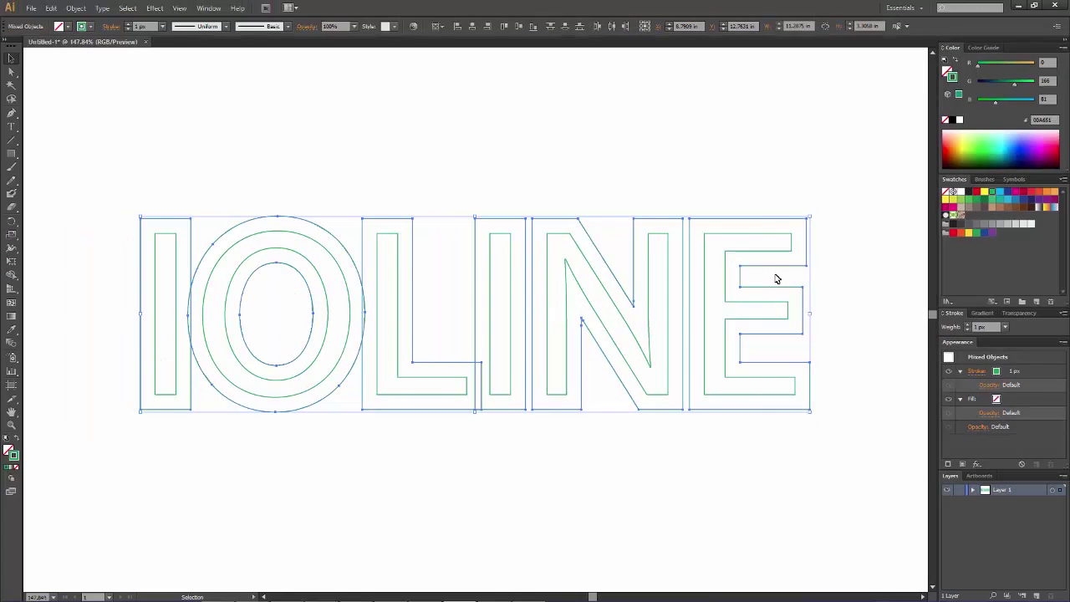
{"action": "left_click", "coordinate": [509, 177]}
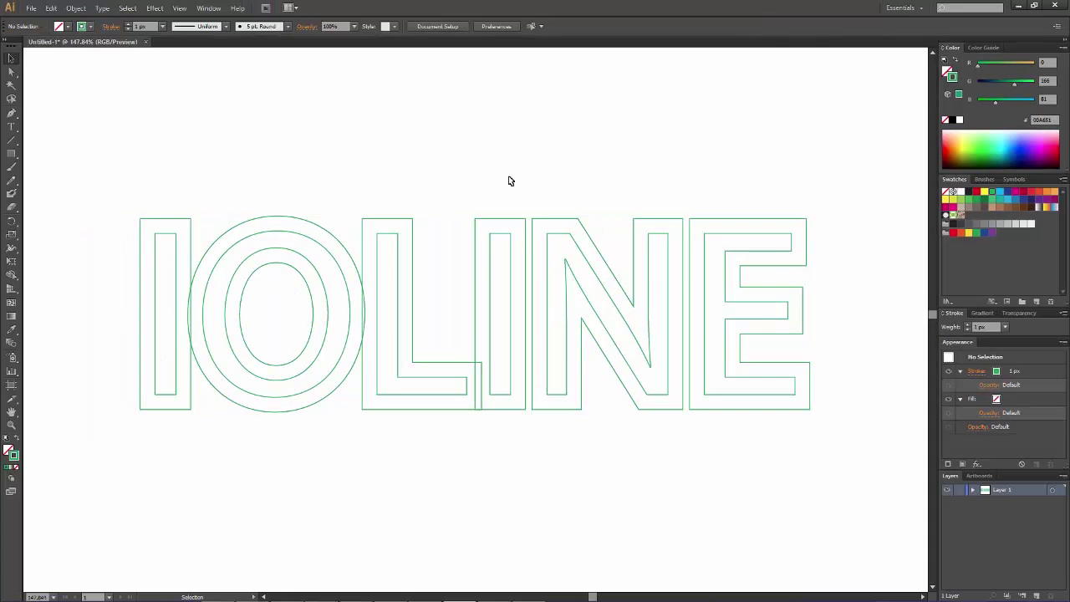
Step: Ungroup the outlined IOLINE letters
{"action": "left_click", "coordinate": [497, 218]}
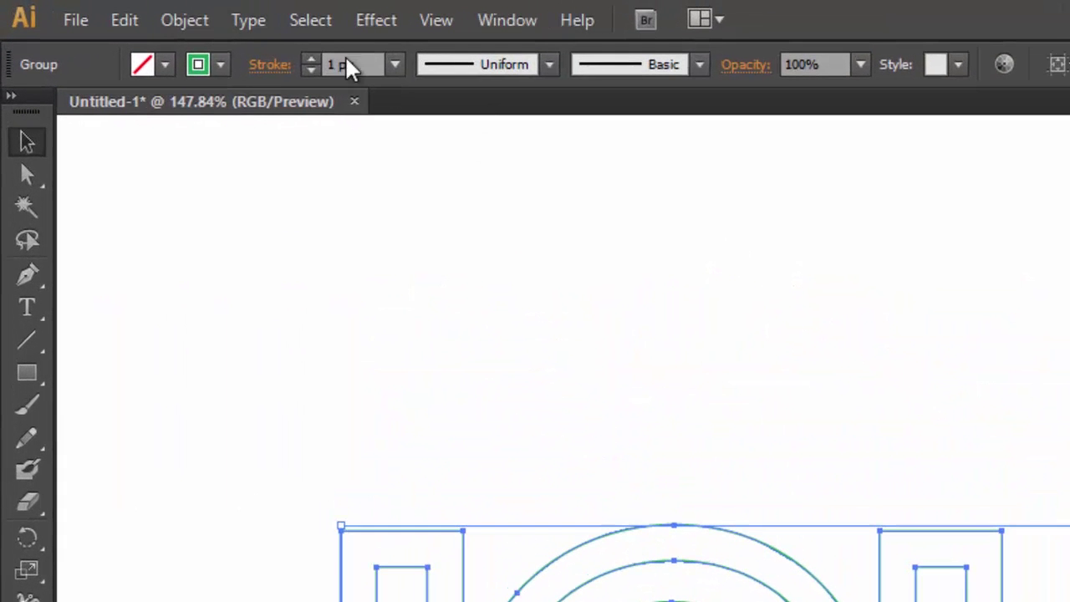
{"action": "left_click", "coordinate": [201, 23]}
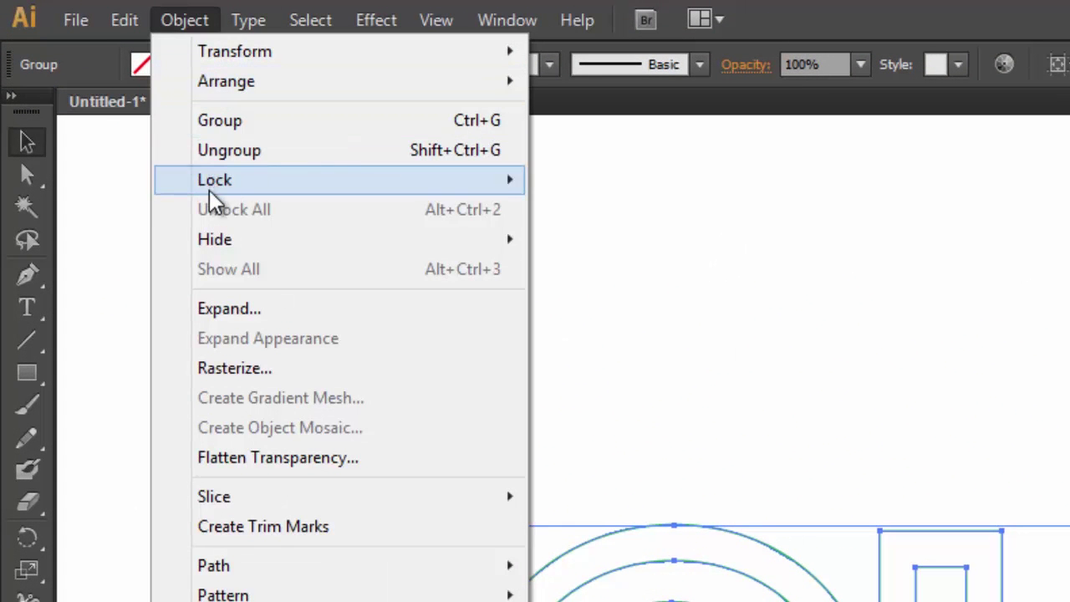
{"action": "left_click", "coordinate": [210, 155]}
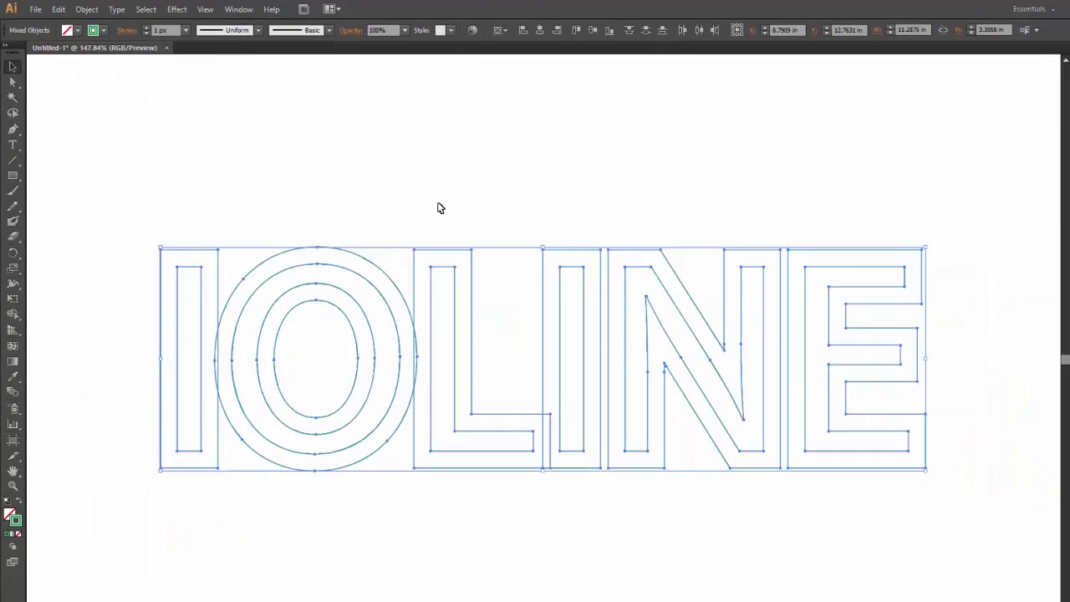
{"action": "left_click", "coordinate": [953, 481]}
Step: Select the outlines of all six letters I, O, L, I, N, E and group them
{"action": "left_click", "coordinate": [389, 220]}
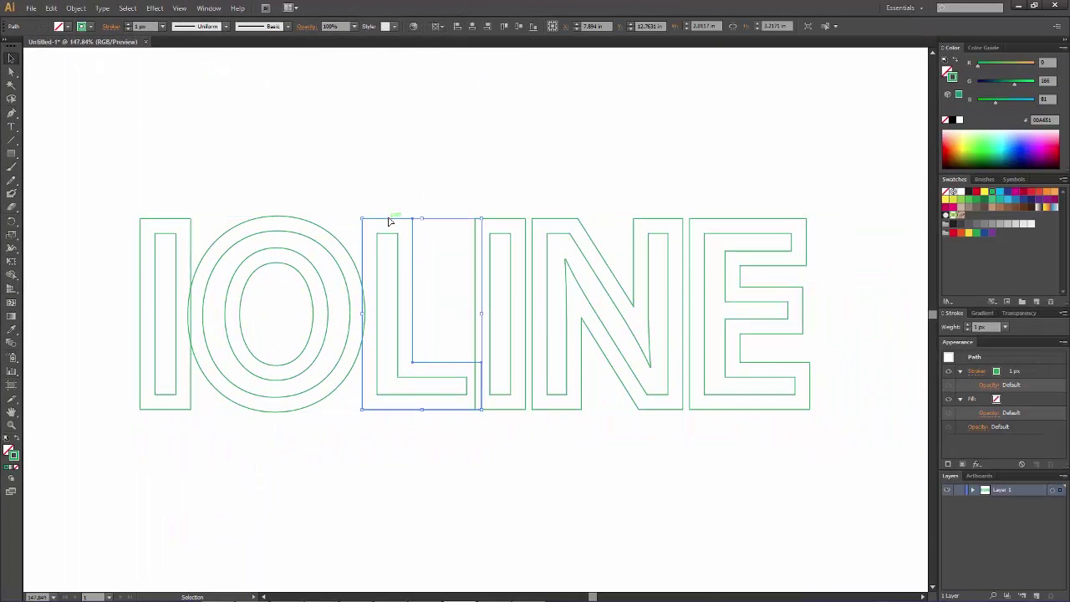
{"action": "left_click", "coordinate": [179, 219]}
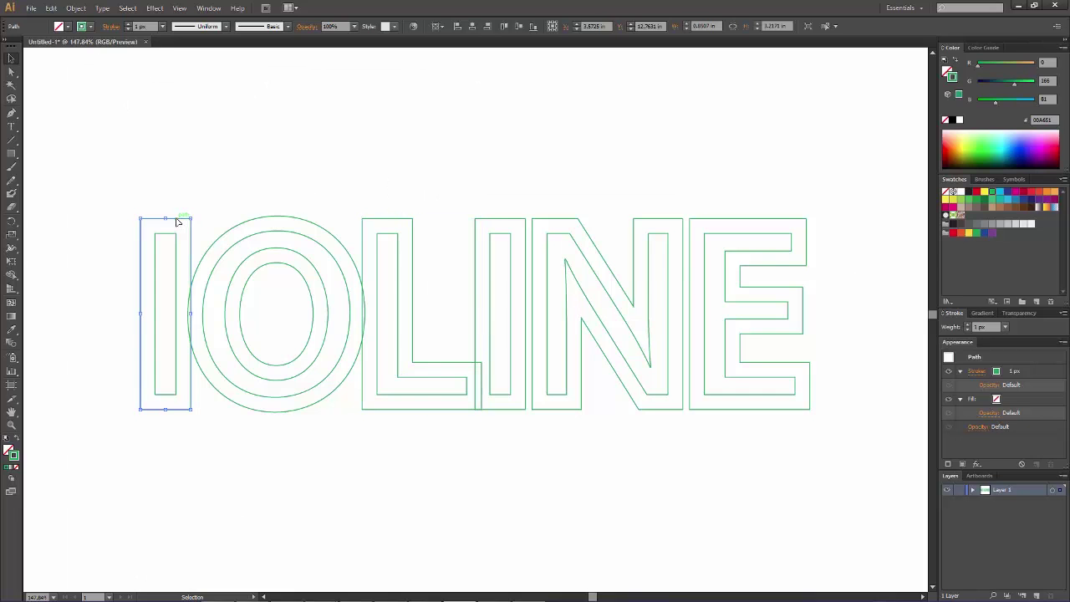
{"action": "left_click", "coordinate": [272, 220], "text": "shift"}
{"action": "left_click", "coordinate": [389, 221], "text": "shift"}
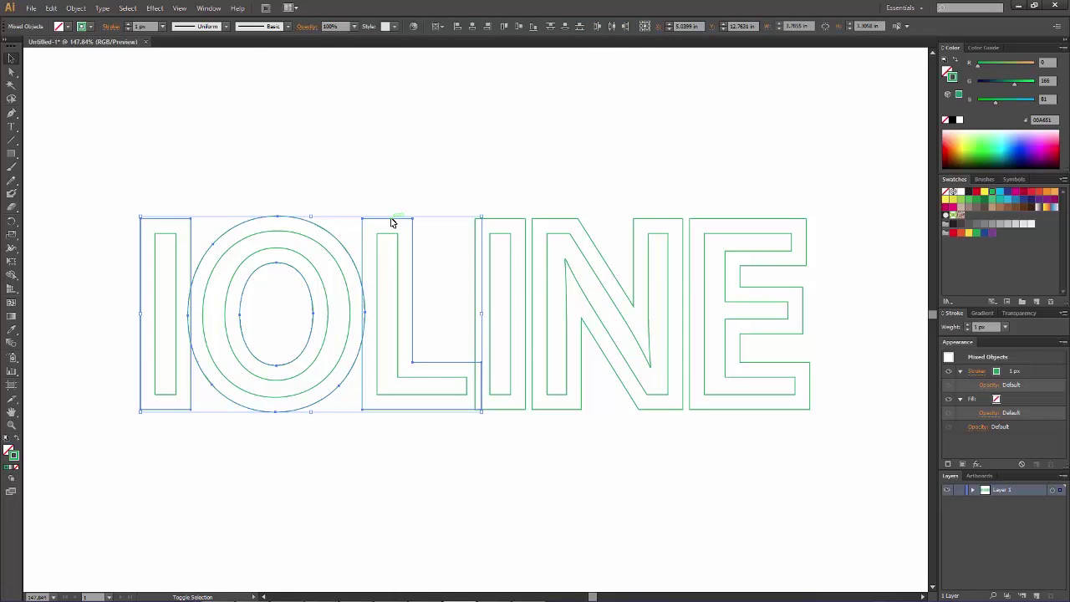
{"action": "left_click", "coordinate": [504, 219], "text": "shift"}
{"action": "left_click", "coordinate": [560, 220], "text": "shift"}
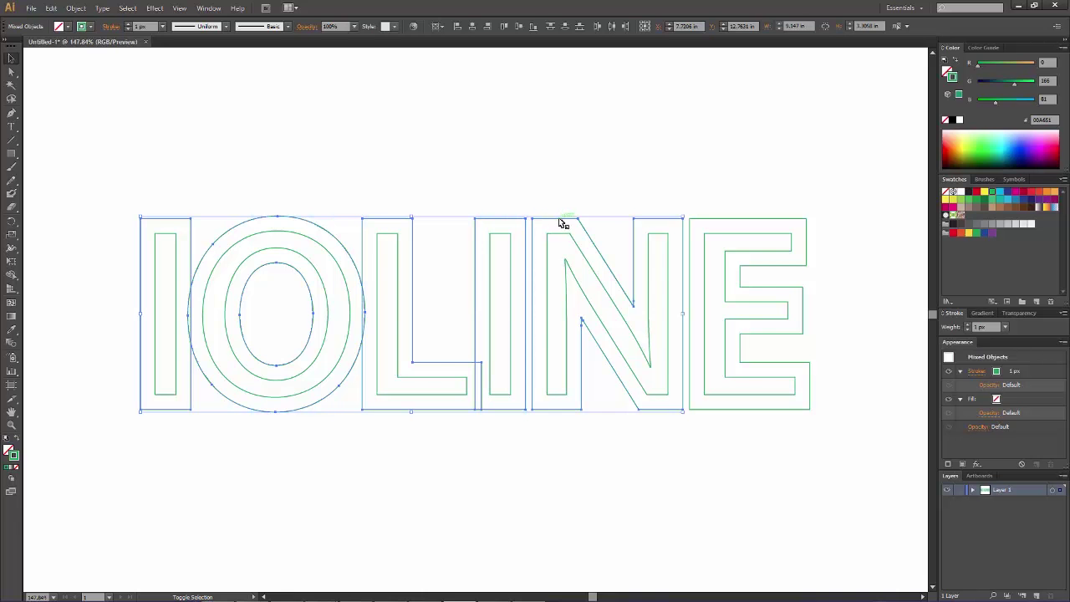
{"action": "left_click", "coordinate": [715, 224], "text": "shift"}
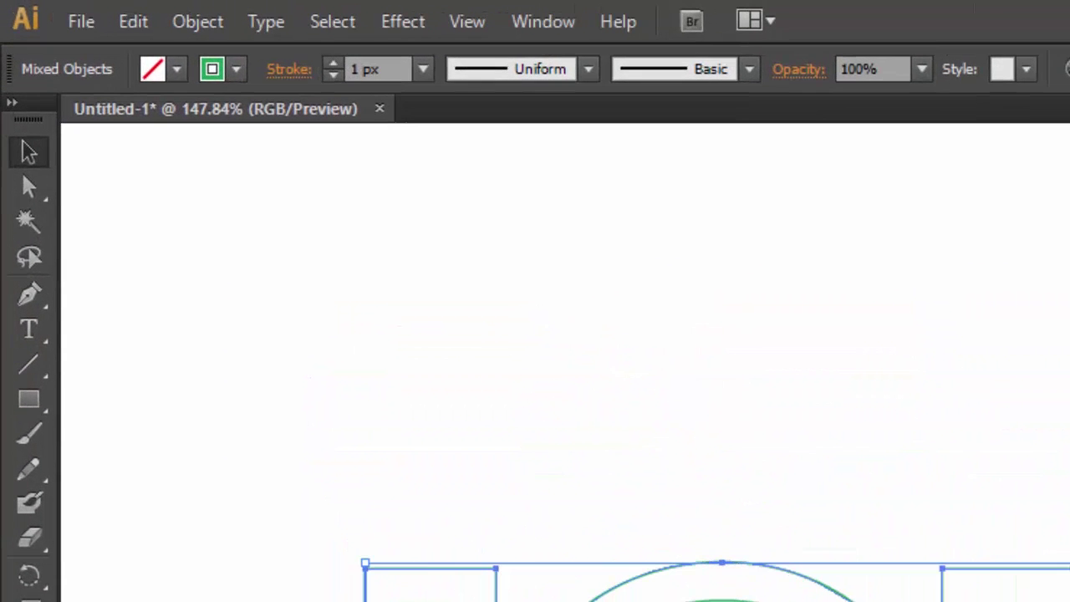
{"action": "left_click", "coordinate": [224, 22]}
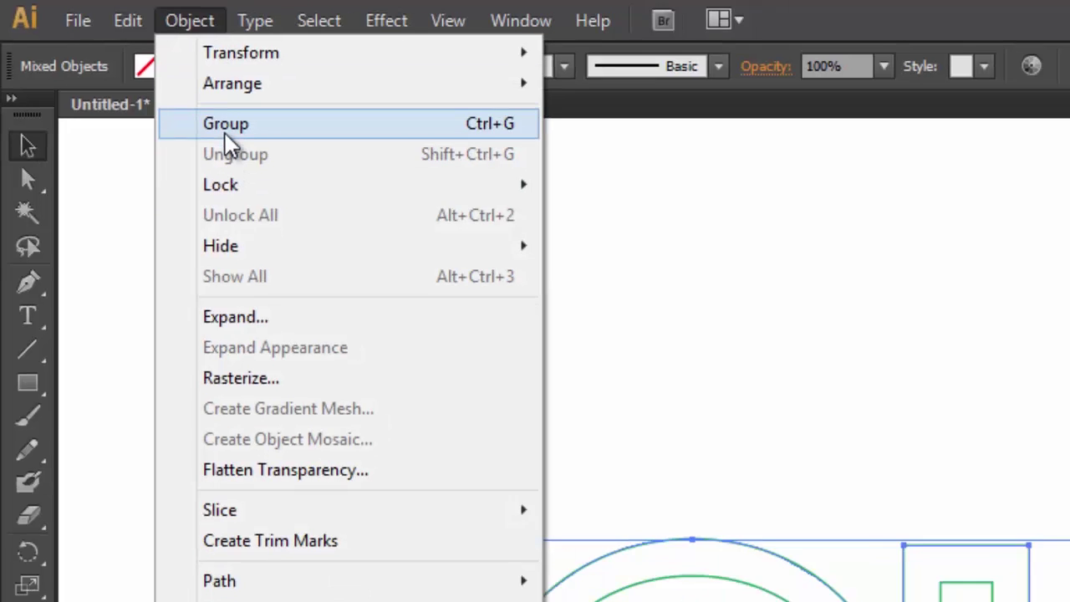
{"action": "left_click", "coordinate": [226, 134]}
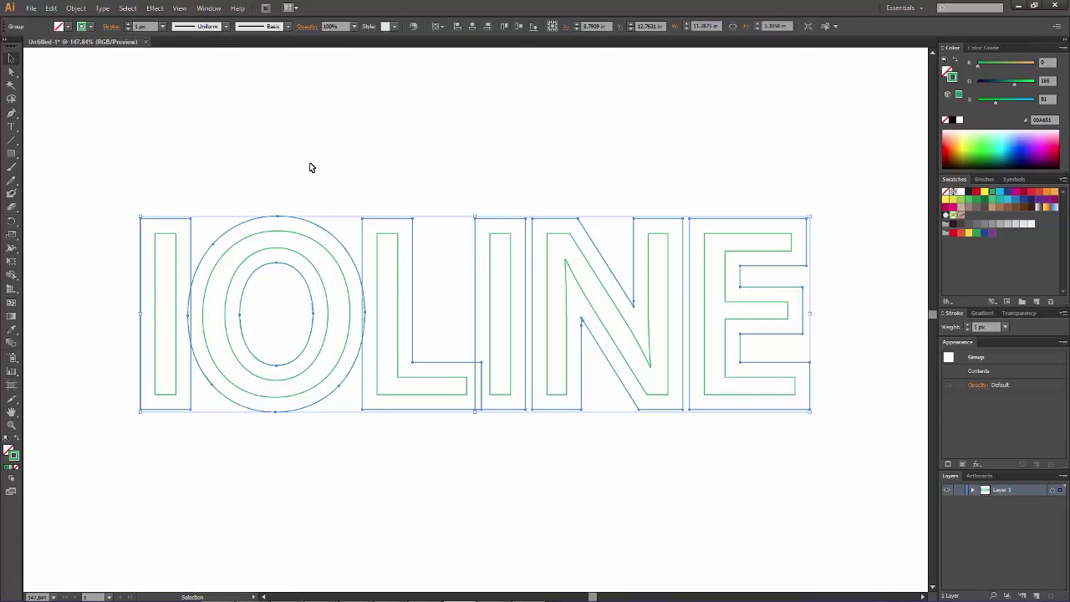
Step: Add a further 0.25 in offset path around the grouped letter outlines
{"action": "left_click", "coordinate": [309, 163]}
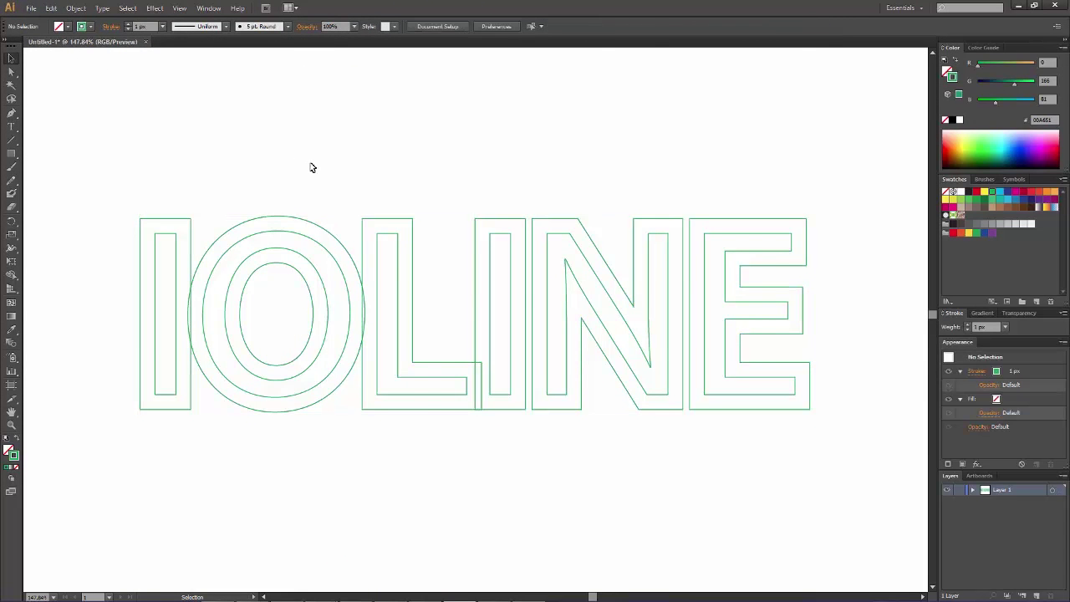
{"action": "left_click", "coordinate": [289, 216]}
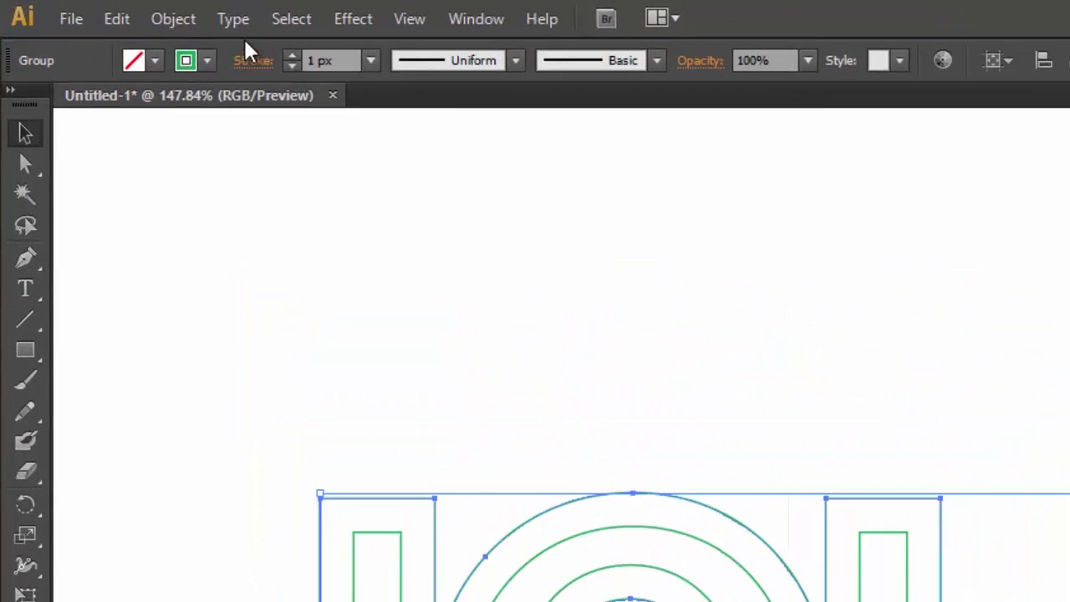
{"action": "left_click", "coordinate": [173, 19]}
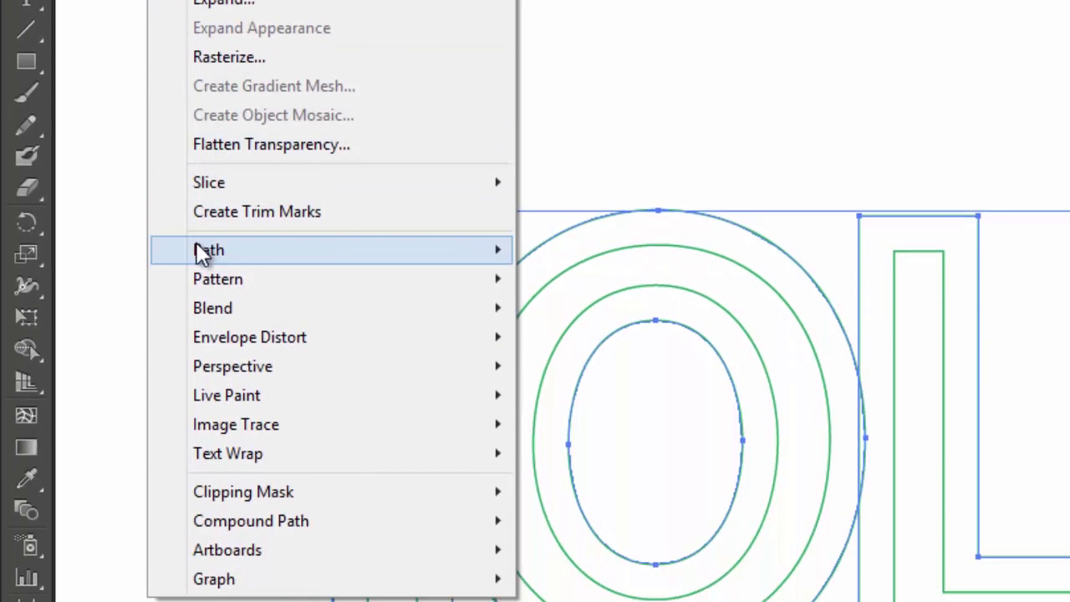
{"action": "mouse_move", "coordinate": [197, 252]}
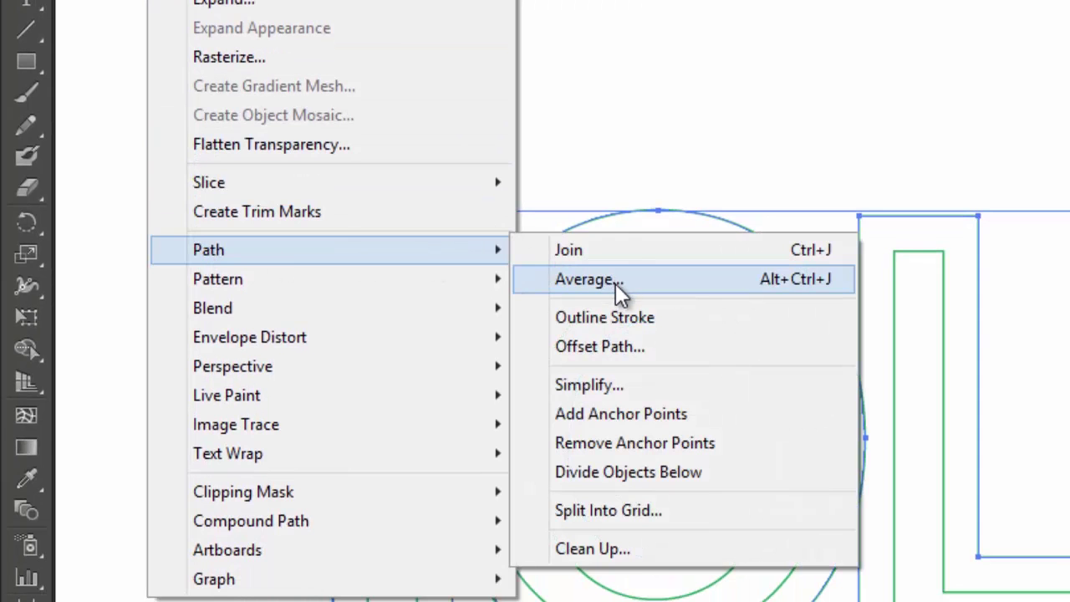
{"action": "left_click", "coordinate": [604, 344]}
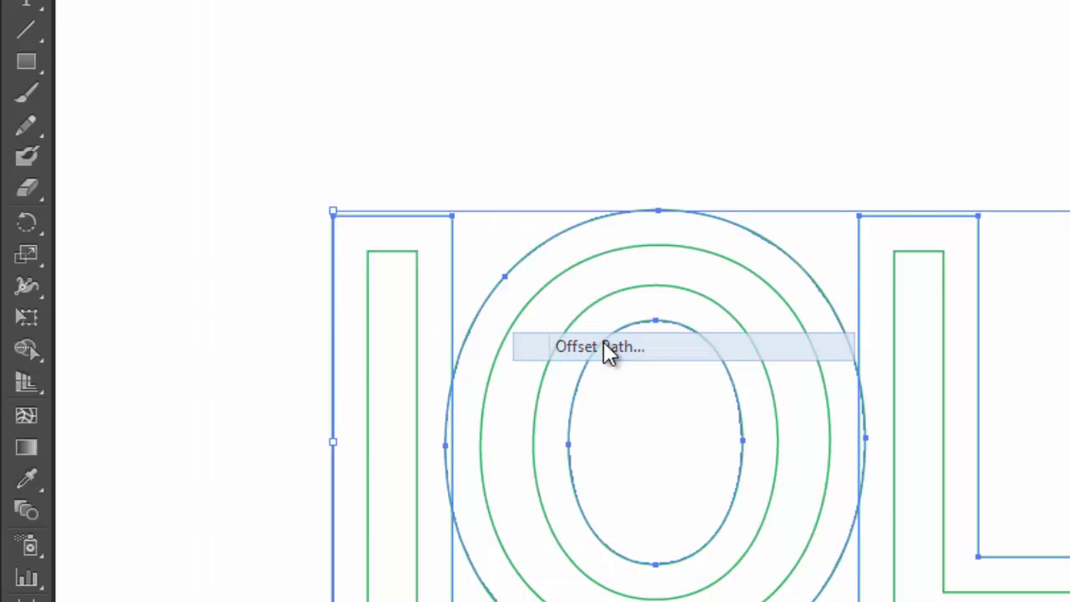
{"action": "left_click", "coordinate": [627, 325]}
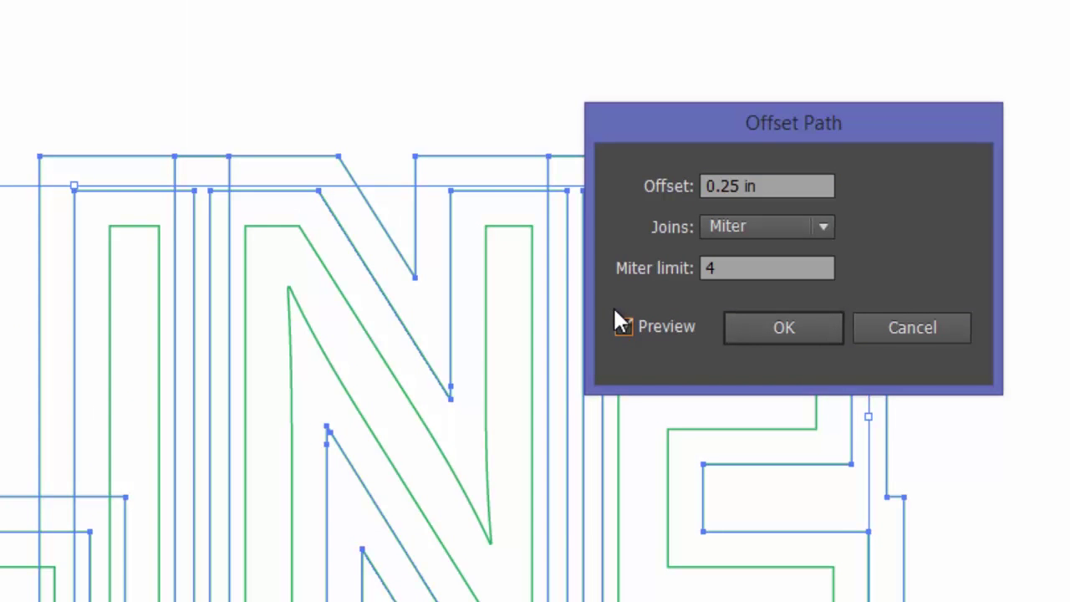
{"action": "left_click", "coordinate": [760, 328]}
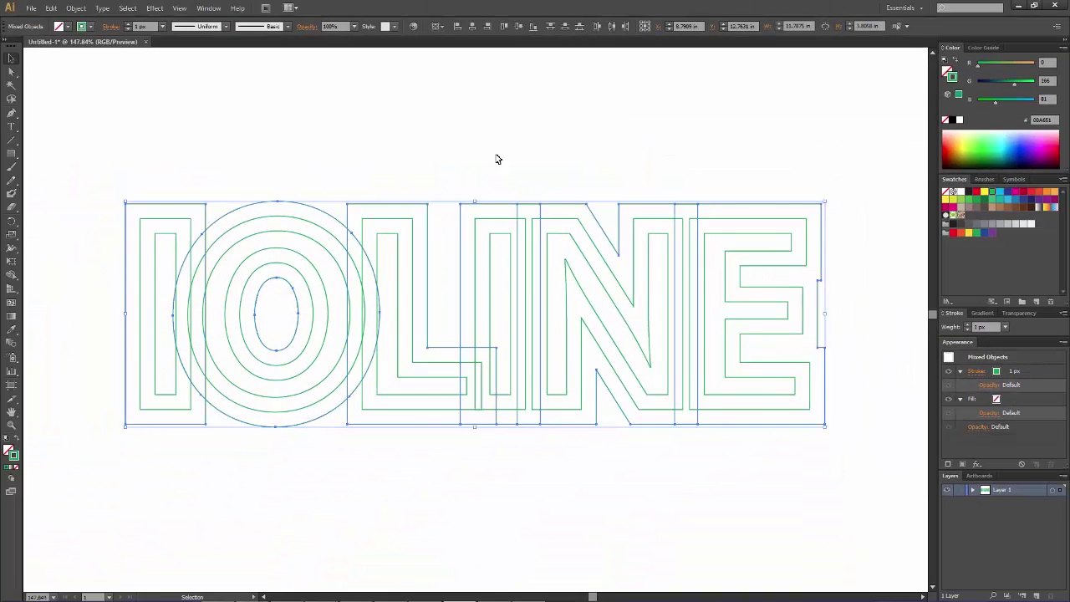
{"action": "left_click", "coordinate": [496, 159]}
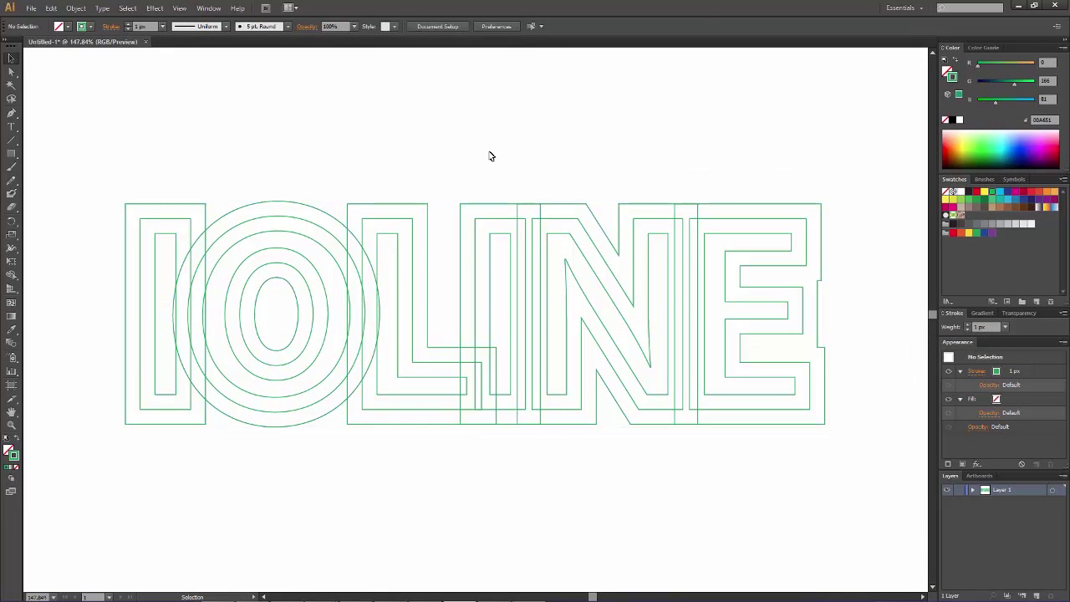
Step: Ungroup the newly offset letter outlines
{"action": "left_click", "coordinate": [389, 207]}
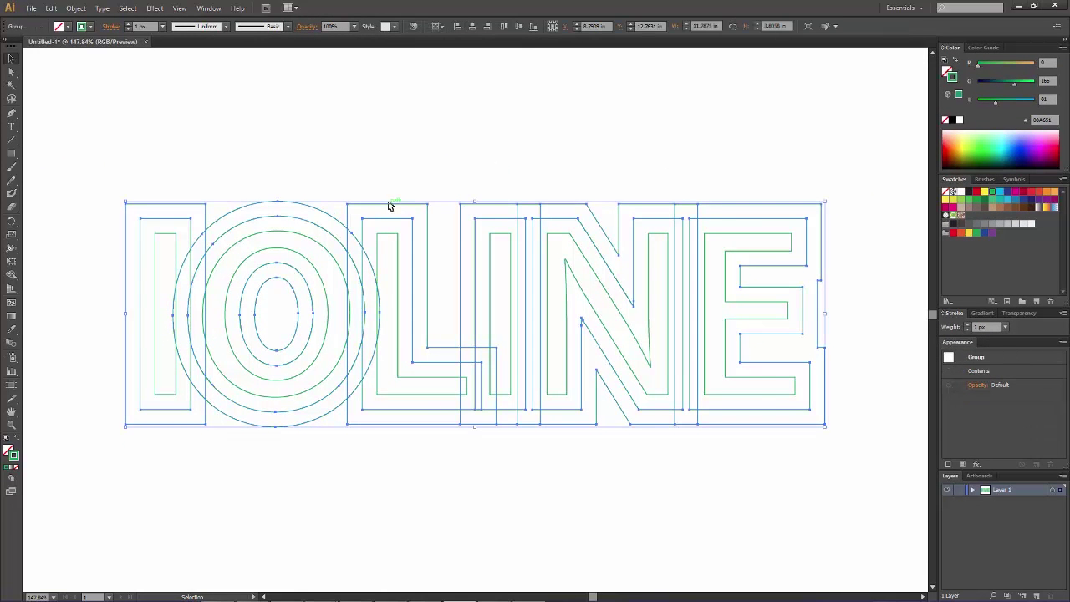
{"action": "left_click", "coordinate": [83, 8]}
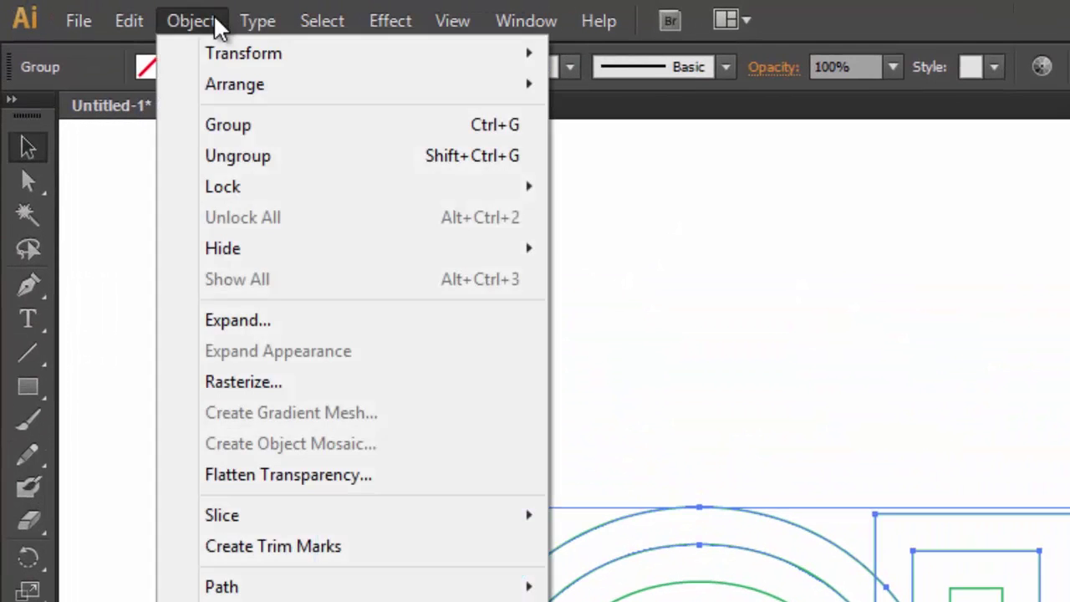
{"action": "left_click", "coordinate": [226, 158]}
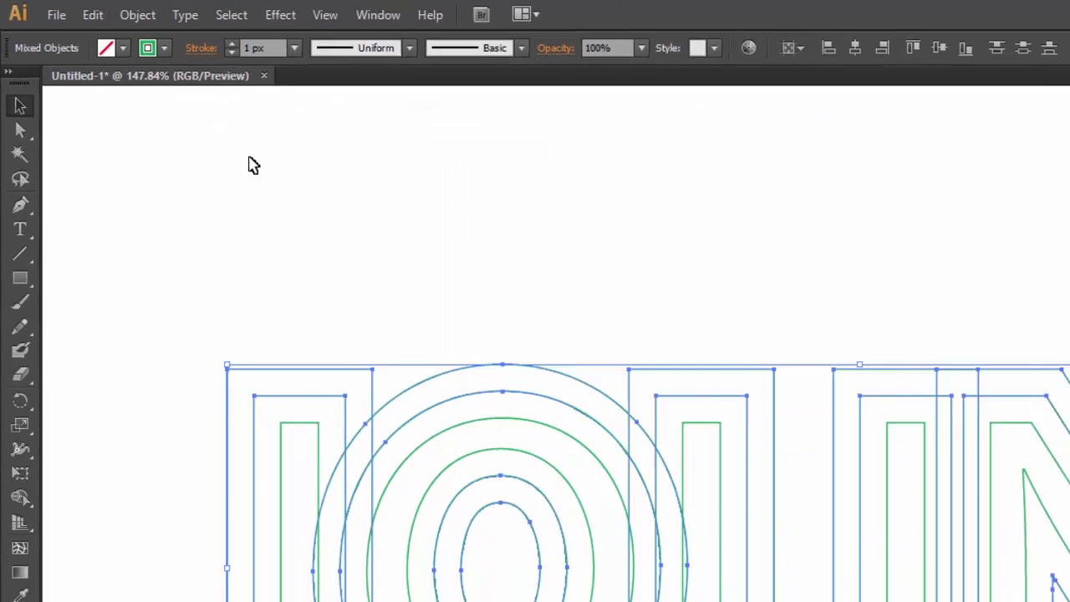
Step: Select the outermost outline of each of the six letters and group them
{"action": "left_click", "coordinate": [915, 407]}
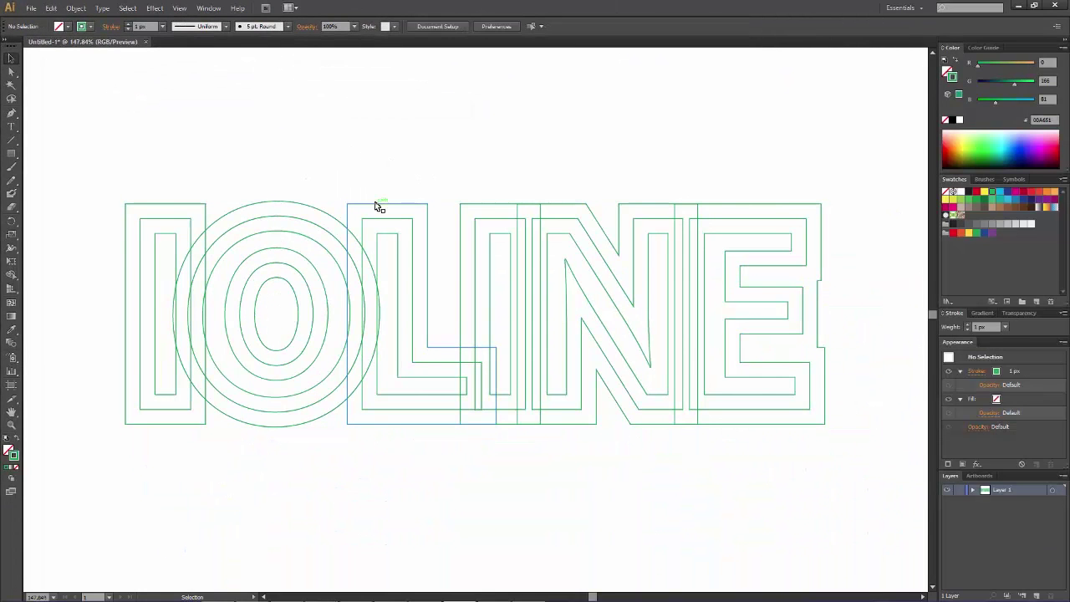
{"action": "left_click", "coordinate": [375, 203]}
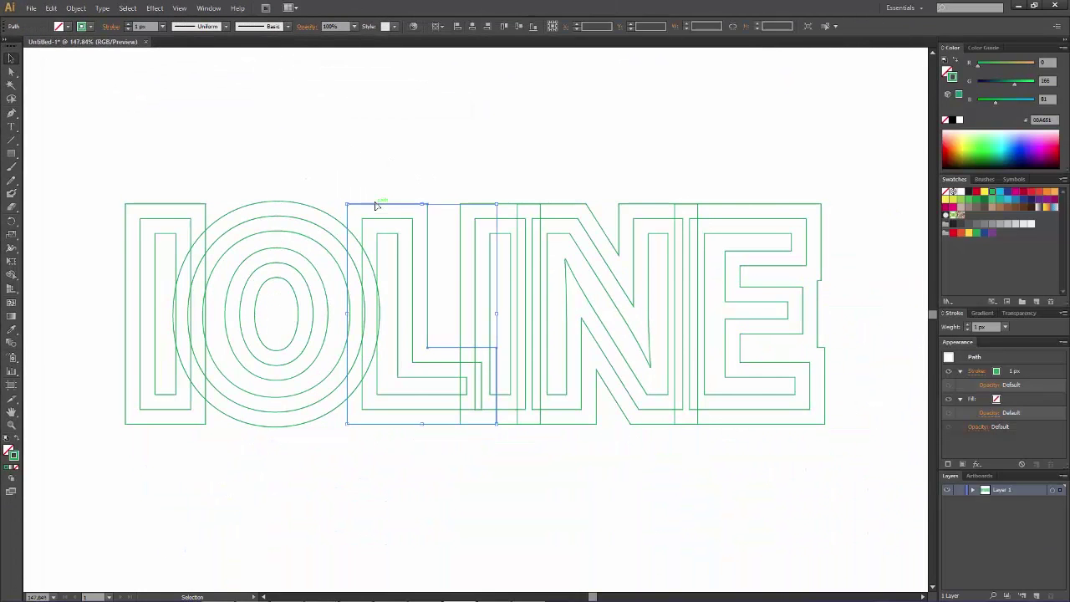
{"action": "left_click", "coordinate": [201, 209]}
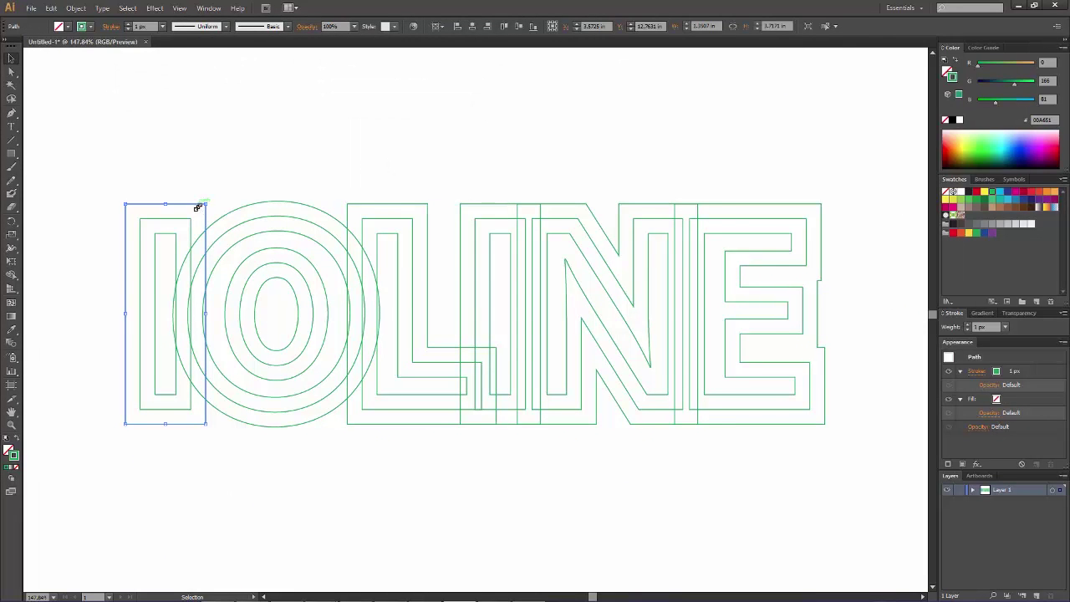
{"action": "left_click", "coordinate": [320, 208], "text": "shift"}
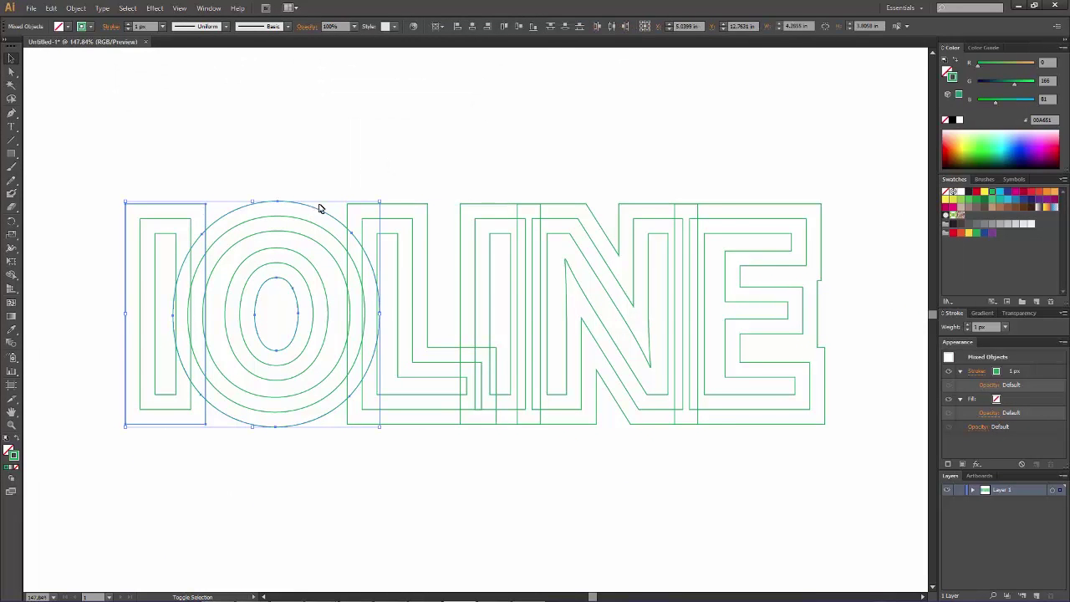
{"action": "left_click", "coordinate": [400, 205], "text": "shift"}
{"action": "left_click", "coordinate": [483, 205], "text": "shift"}
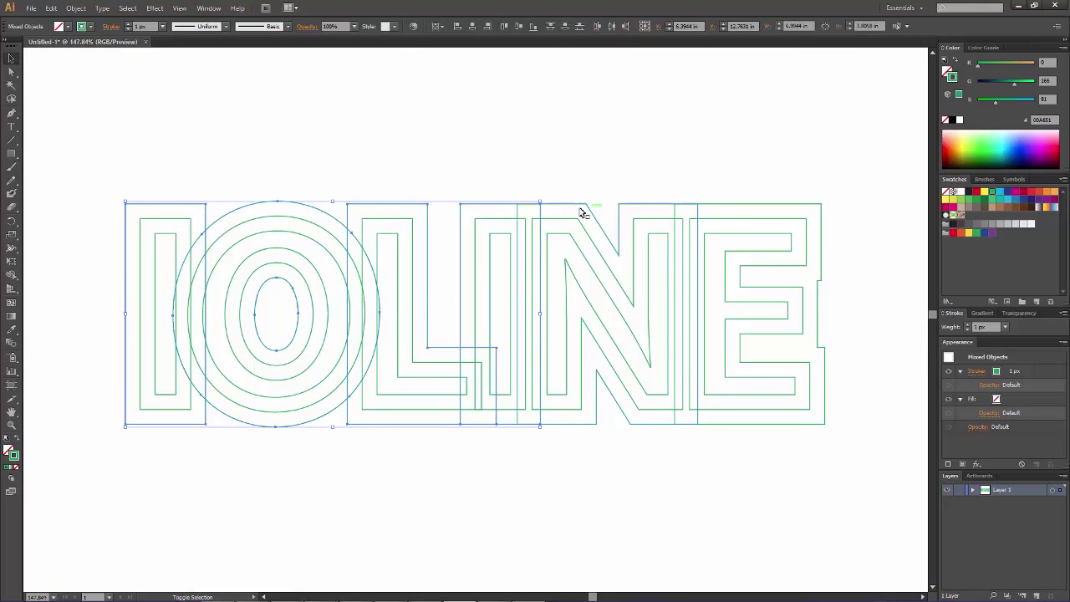
{"action": "left_click", "coordinate": [640, 205], "text": "shift"}
{"action": "left_click", "coordinate": [716, 209], "text": "shift"}
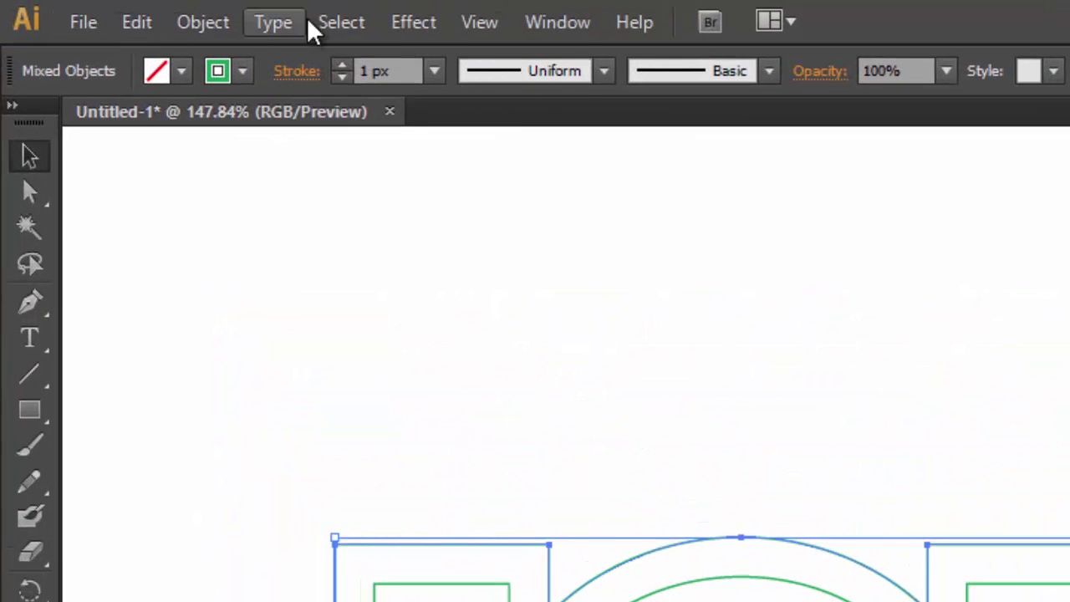
{"action": "left_click", "coordinate": [209, 22]}
{"action": "left_click", "coordinate": [216, 133]}
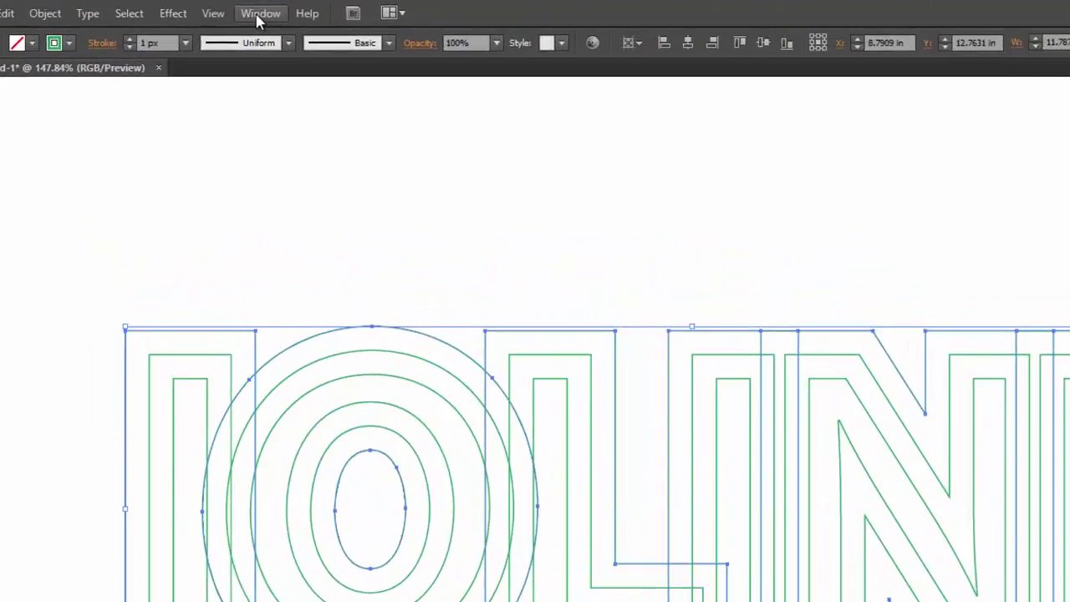
{"action": "left_click", "coordinate": [259, 20]}
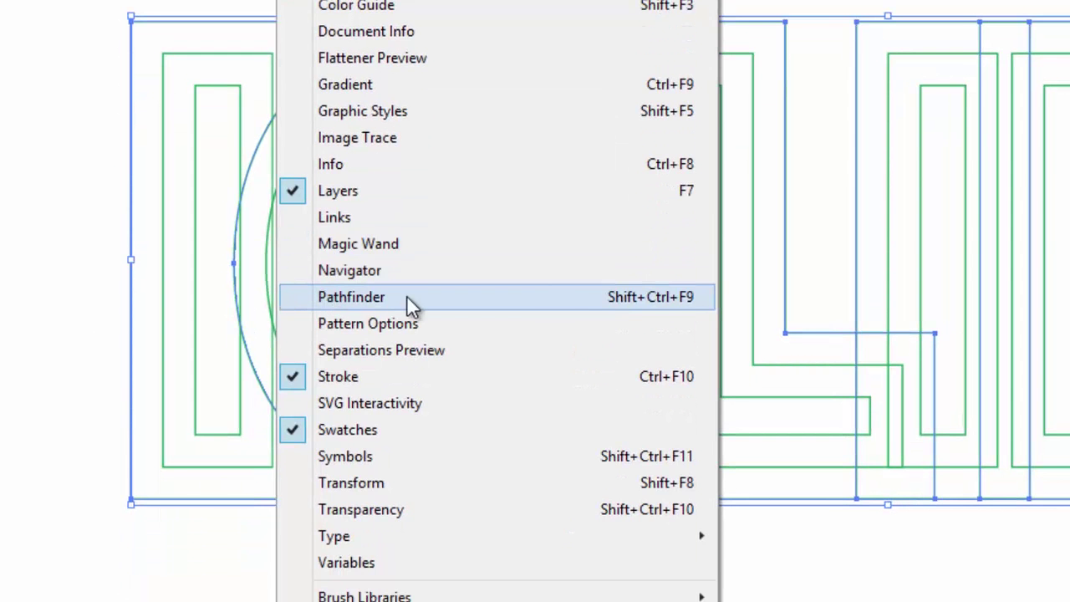
Step: Unite the grouped outer outlines into one contour with Pathfinder, then select the O's inner rings
{"action": "left_click", "coordinate": [356, 297]}
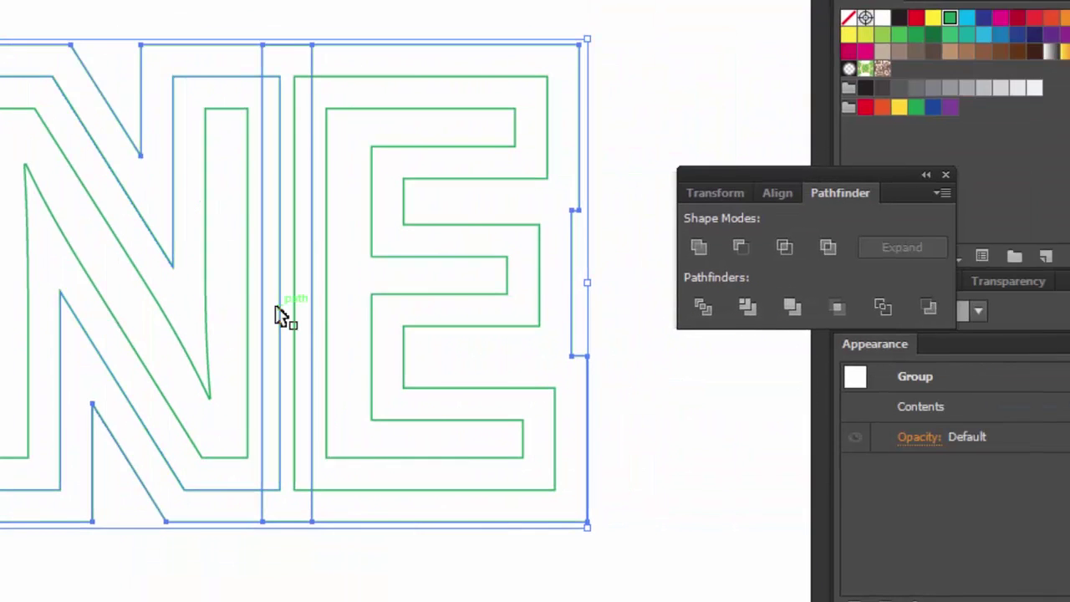
{"action": "left_click", "coordinate": [700, 246]}
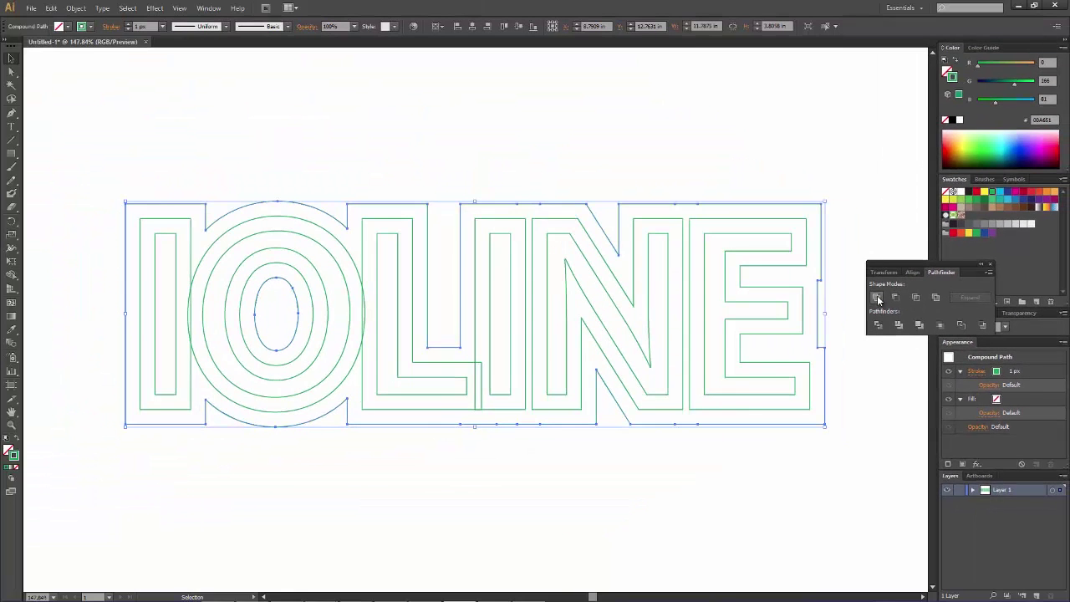
{"action": "left_click", "coordinate": [618, 185]}
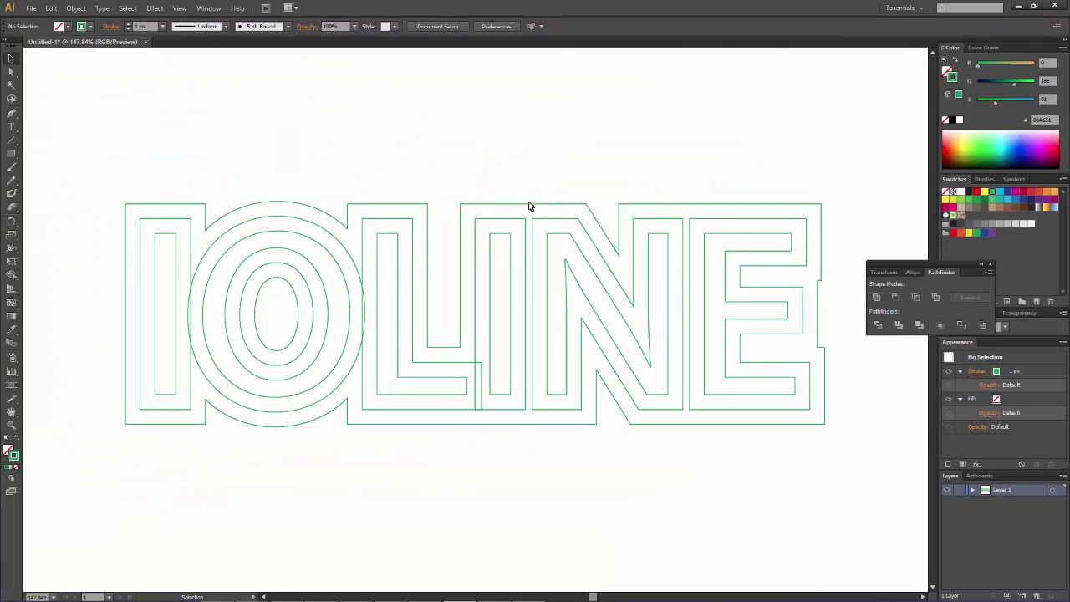
{"action": "left_click", "coordinate": [302, 221]}
Step: Group the inner outlines of all six letters, then deselect everything
{"action": "left_click", "coordinate": [181, 219]}
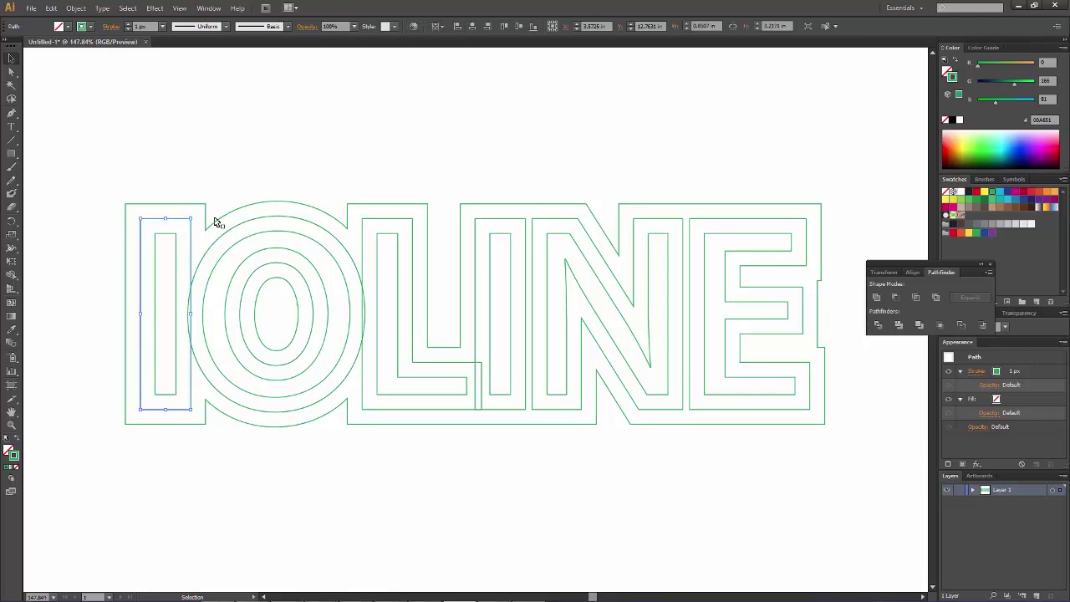
{"action": "left_click", "coordinate": [260, 223], "text": "shift"}
{"action": "left_click", "coordinate": [400, 221], "text": "shift"}
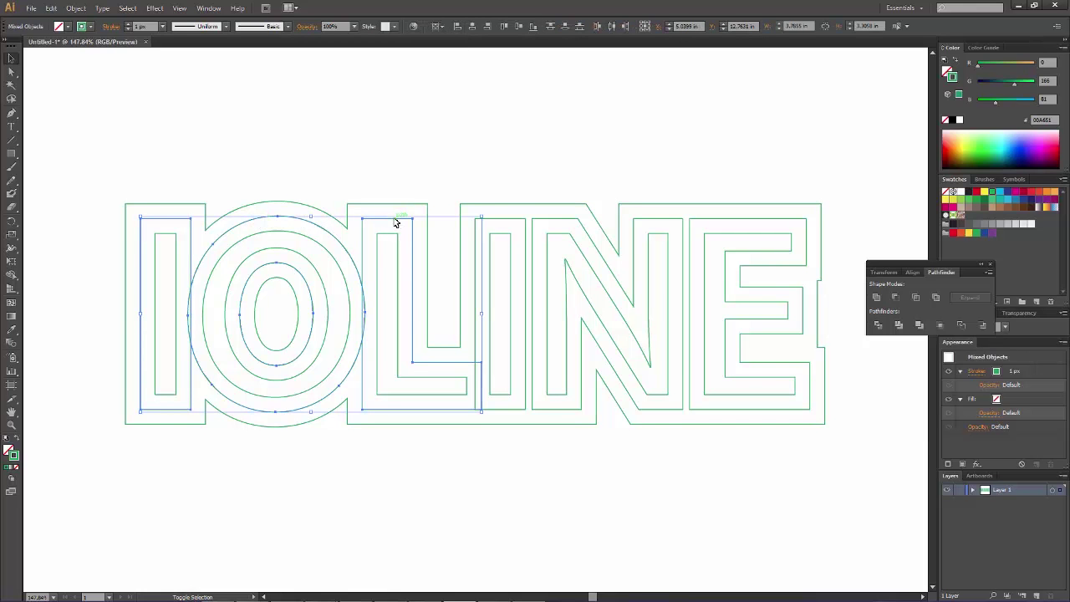
{"action": "left_click", "coordinate": [500, 220], "text": "shift"}
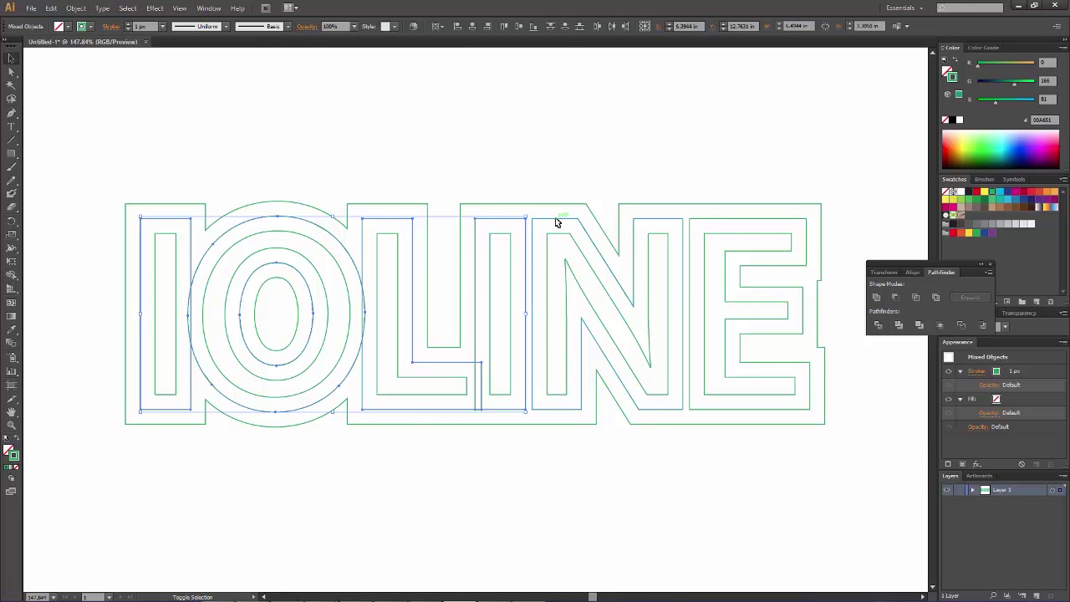
{"action": "left_click", "coordinate": [557, 223], "text": "shift"}
{"action": "left_click", "coordinate": [704, 222], "text": "shift"}
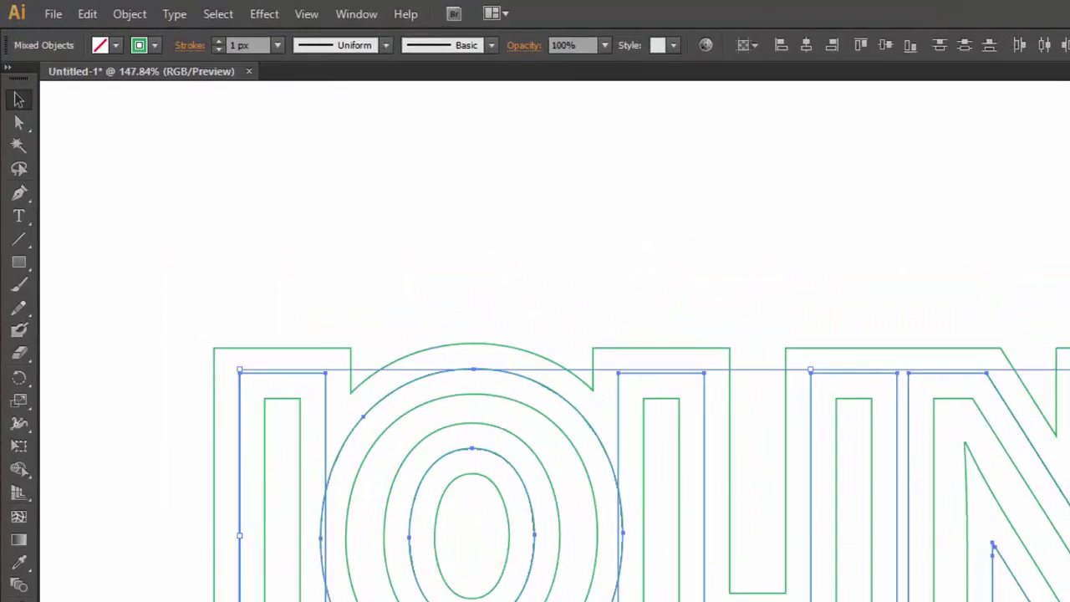
{"action": "left_click", "coordinate": [127, 14]}
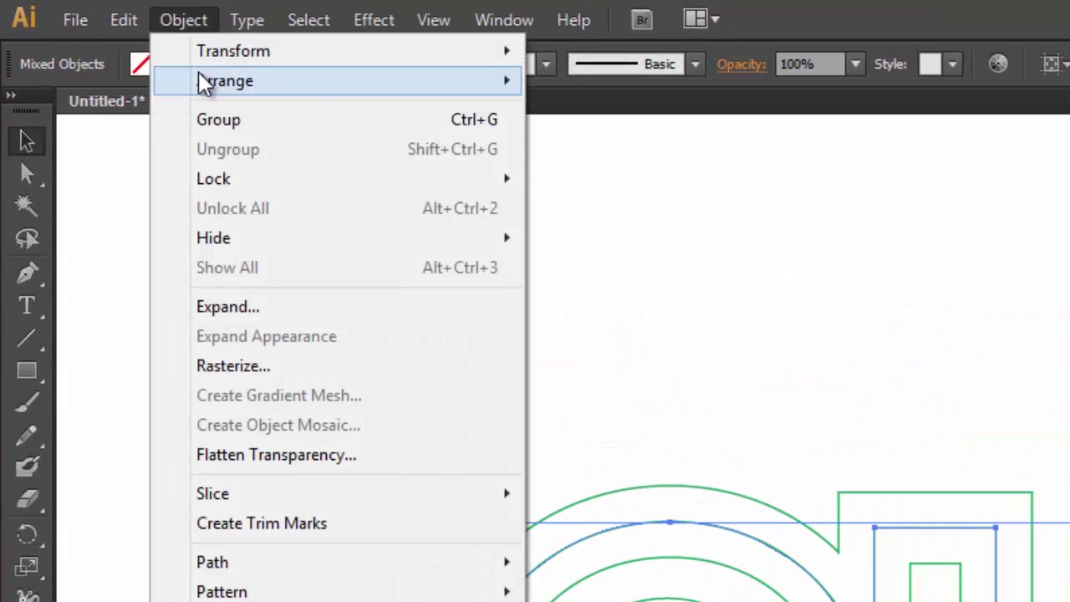
{"action": "left_click", "coordinate": [206, 119]}
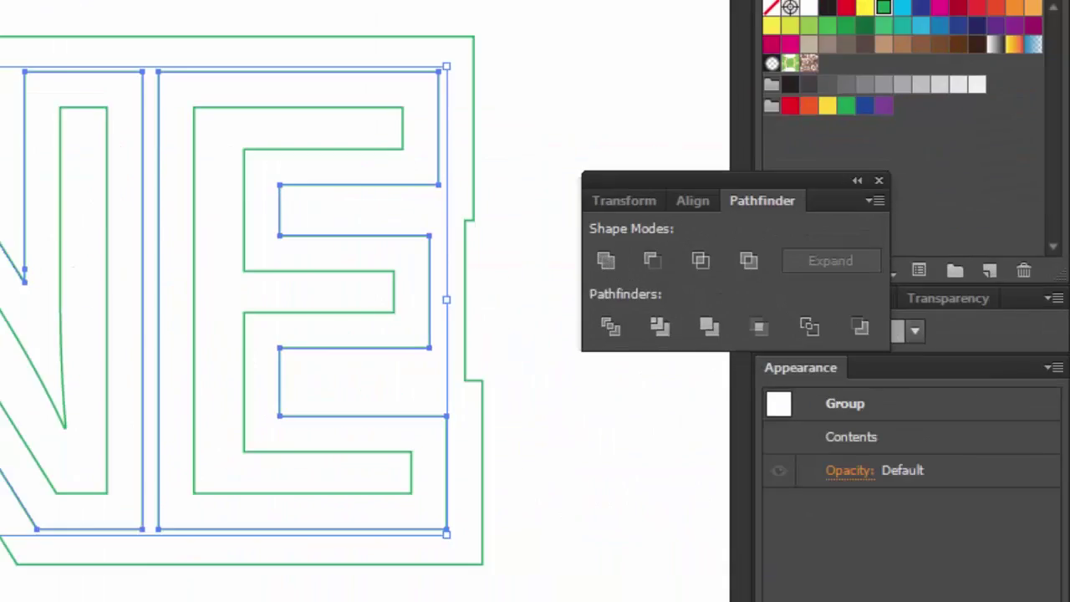
{"action": "left_click", "coordinate": [608, 262]}
{"action": "key", "text": "ctrl+shift+a"}
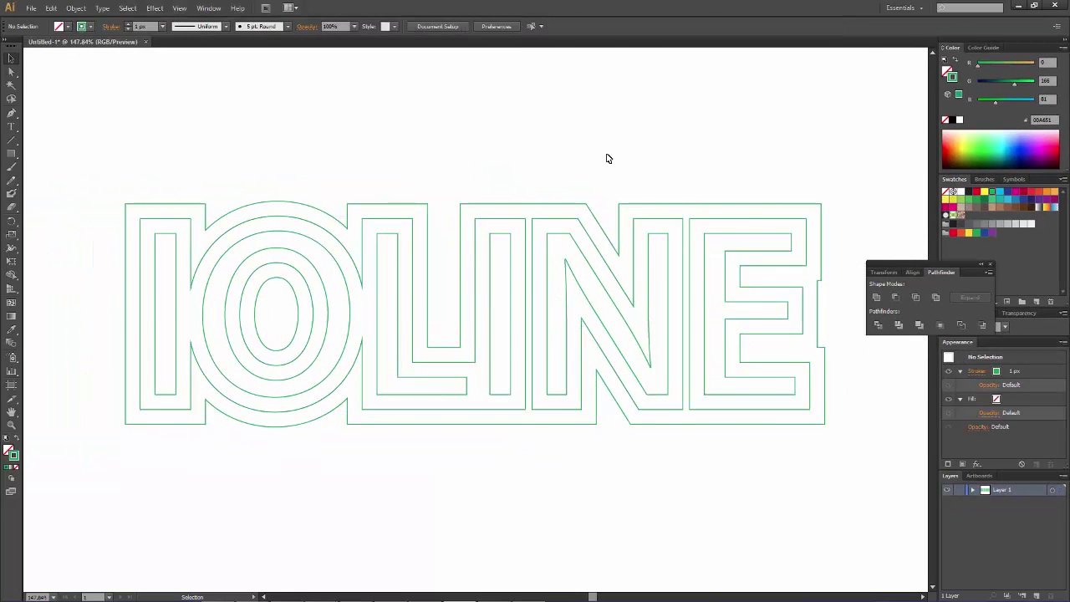
Step: Close the Pathfinder panel, select all outlines, then pick the inner outline path alone
{"action": "left_click", "coordinate": [988, 265]}
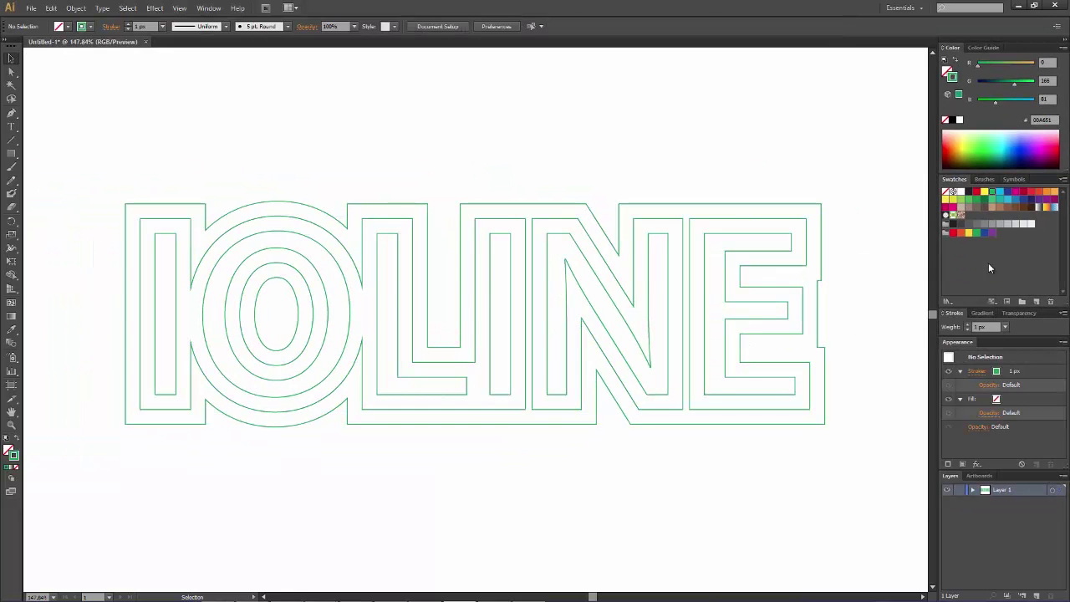
{"action": "key", "text": "ctrl+a"}
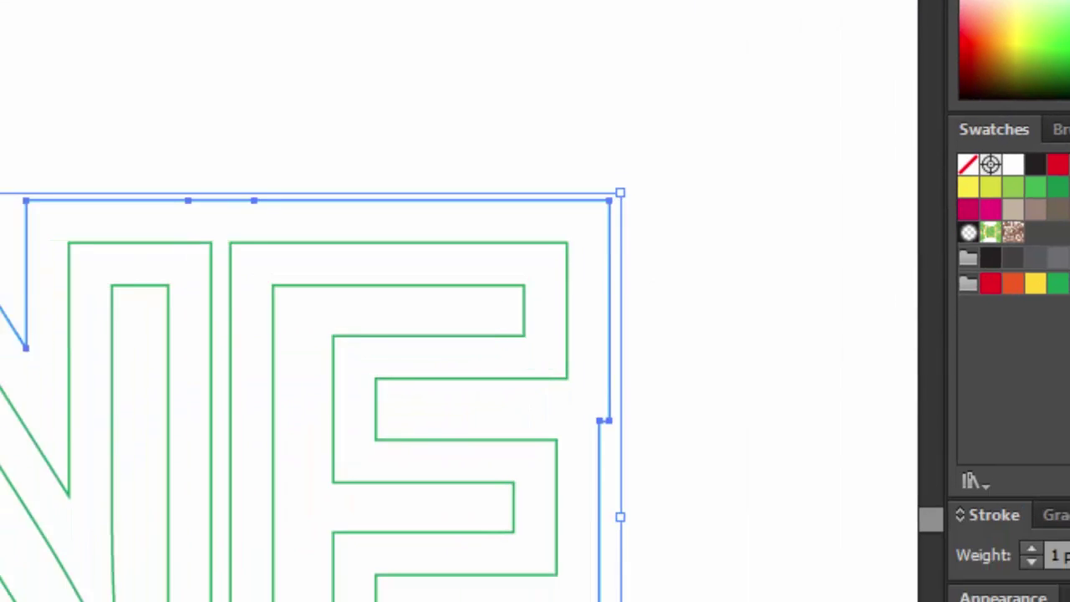
{"action": "left_click", "coordinate": [293, 288]}
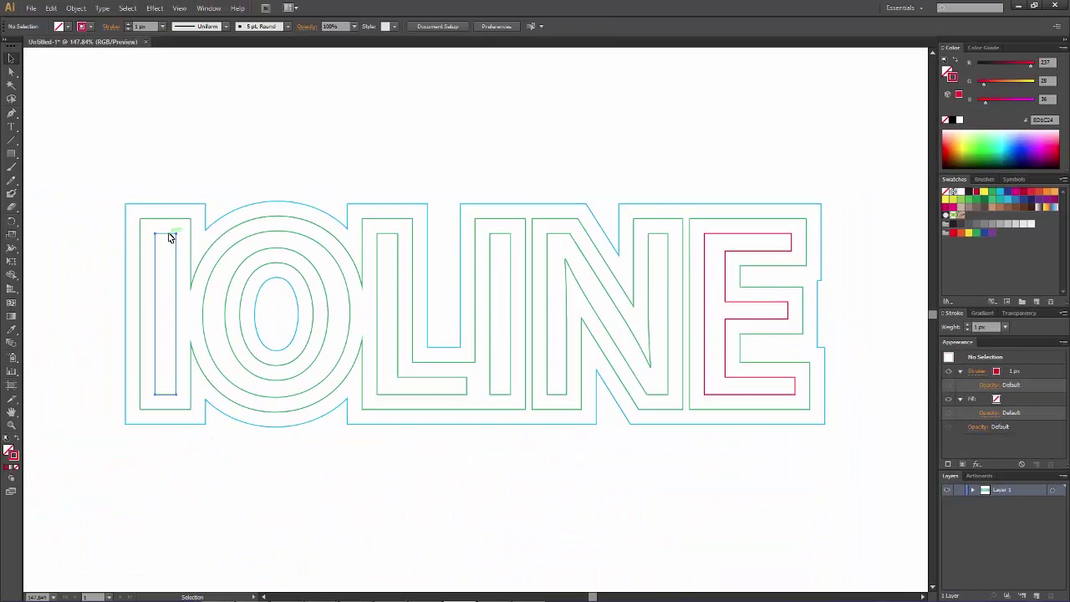
Step: Select the inner I, O, L, I and N outlines and group them
{"action": "left_click", "coordinate": [243, 248], "text": "shift"}
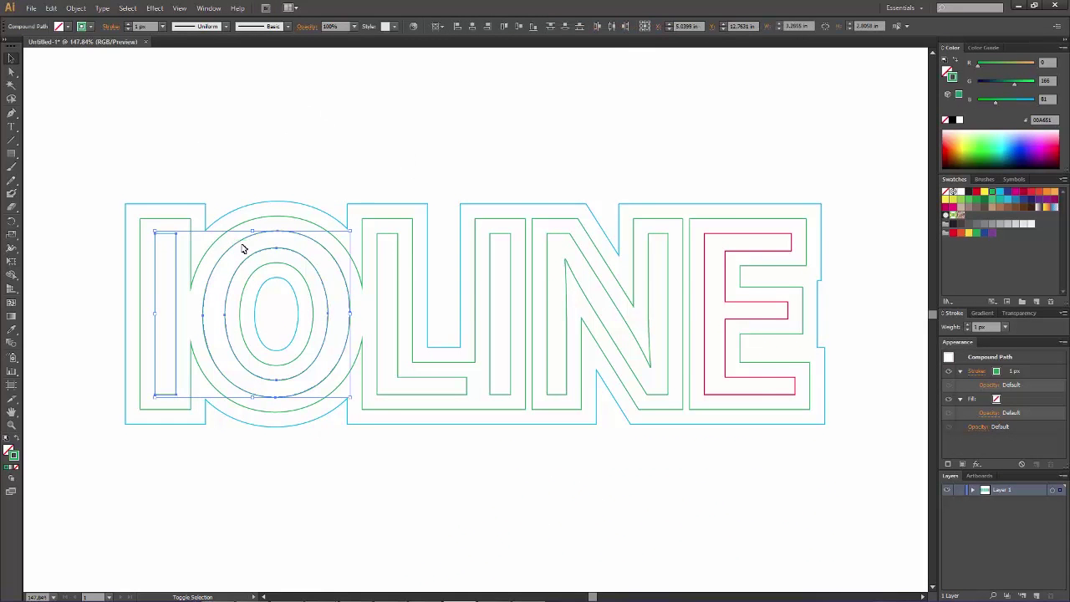
{"action": "left_click", "coordinate": [397, 238], "text": "shift"}
{"action": "left_click", "coordinate": [502, 234], "text": "shift"}
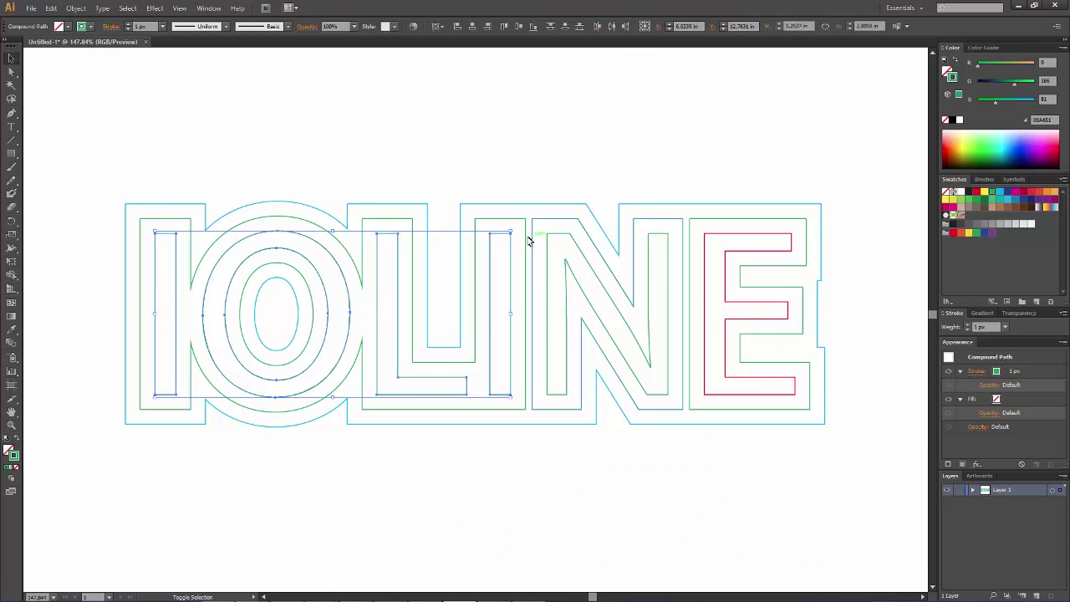
{"action": "left_click", "coordinate": [568, 238], "text": "shift"}
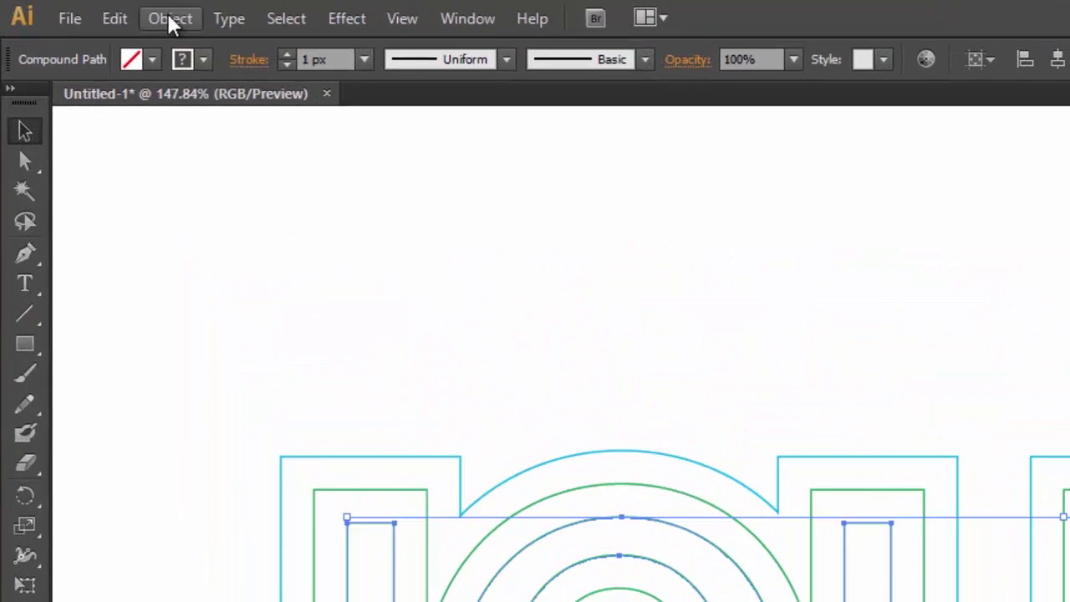
{"action": "left_click", "coordinate": [76, 8]}
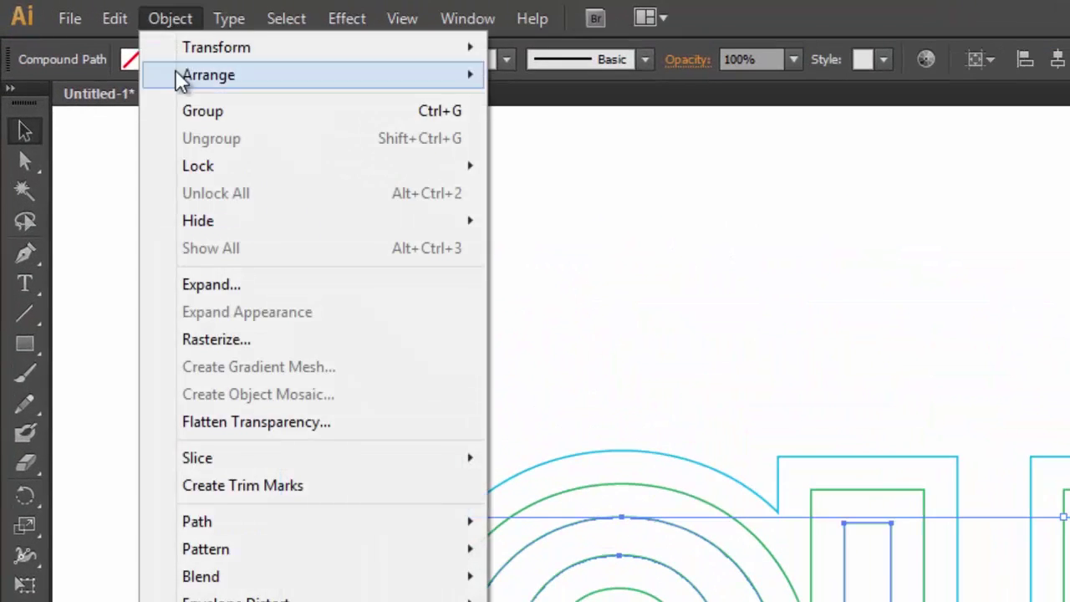
{"action": "left_click", "coordinate": [180, 111]}
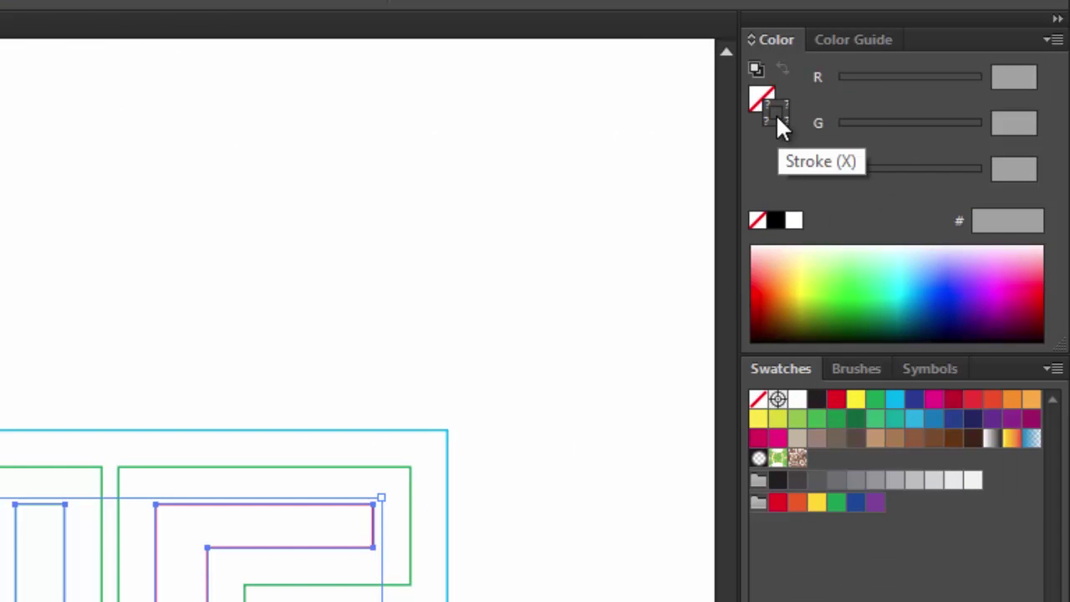
Step: Give the grouped inner outlines a red stroke and deselect them
{"action": "left_click", "coordinate": [836, 400]}
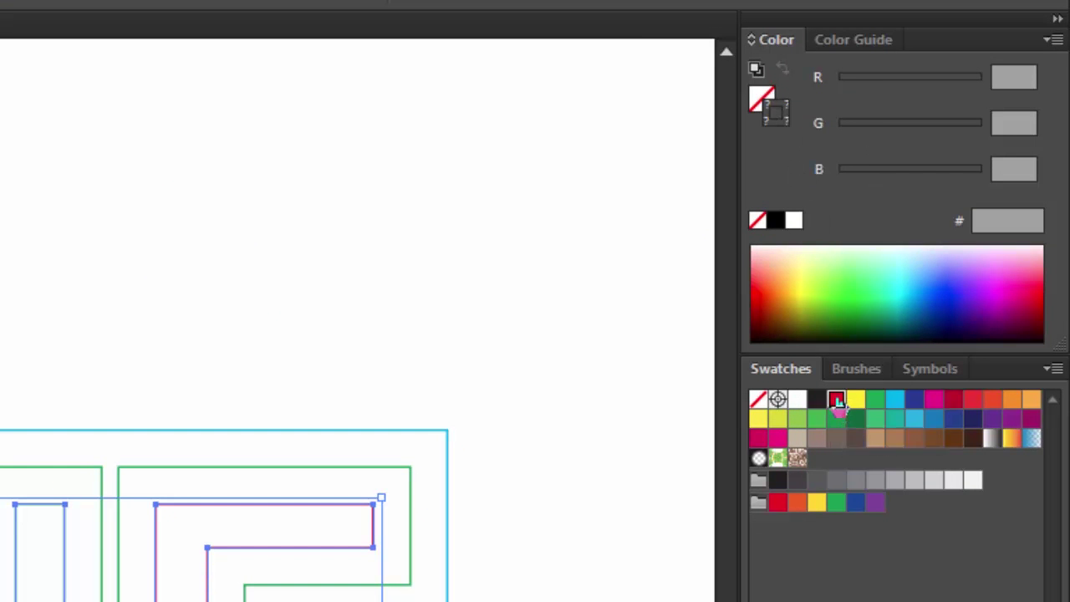
{"action": "left_click", "coordinate": [500, 167]}
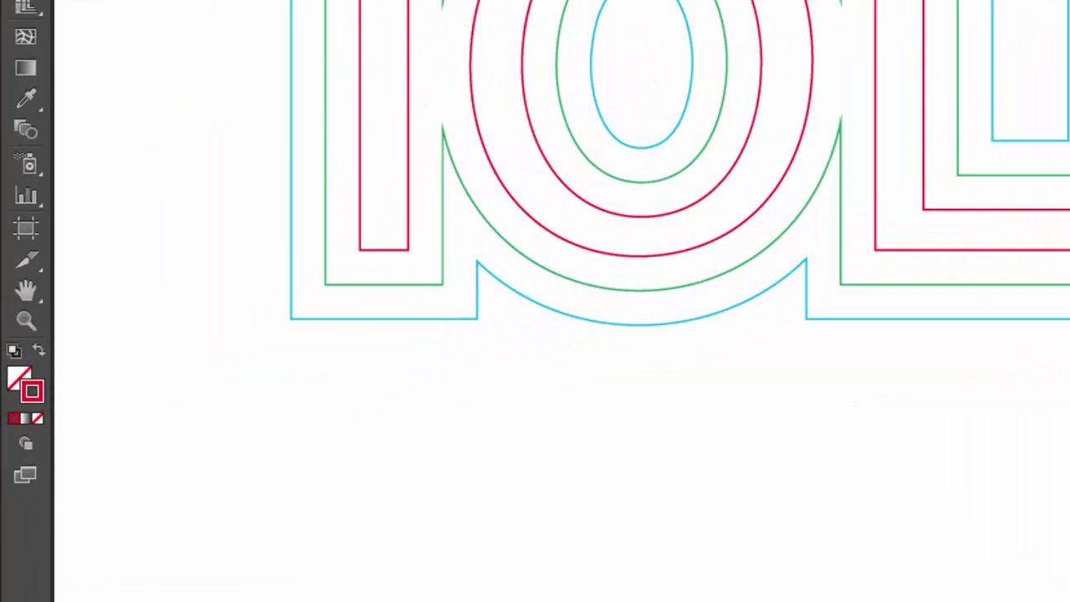
{"action": "left_click", "coordinate": [30, 323]}
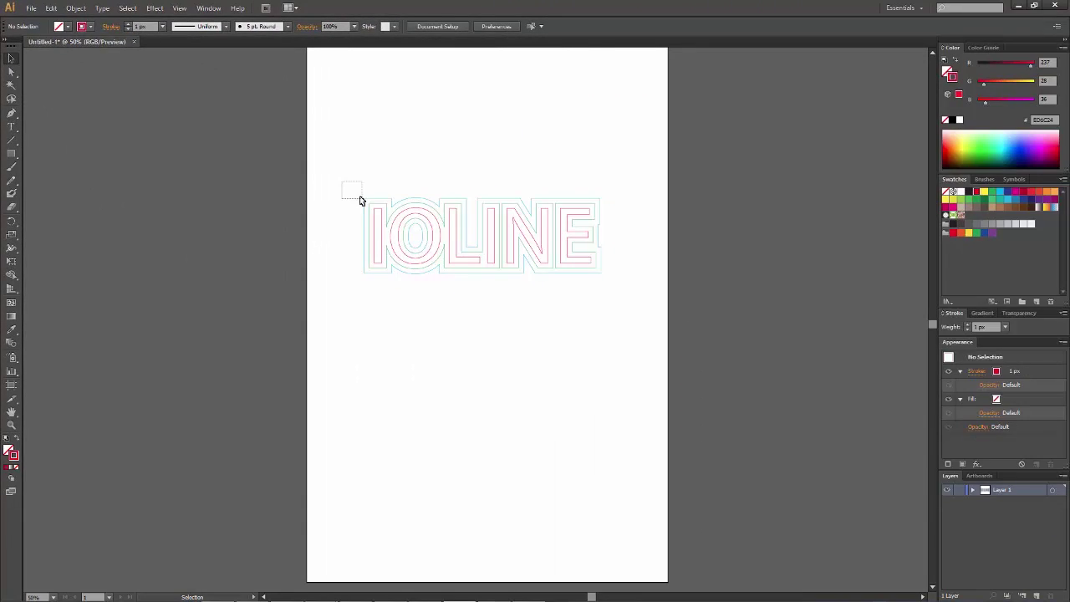
Step: Marquee-select all the IOLINE outlines and drag them to the page's bottom-left corner
{"action": "left_click_drag", "start_coordinate": [361, 198], "coordinate": [628, 298]}
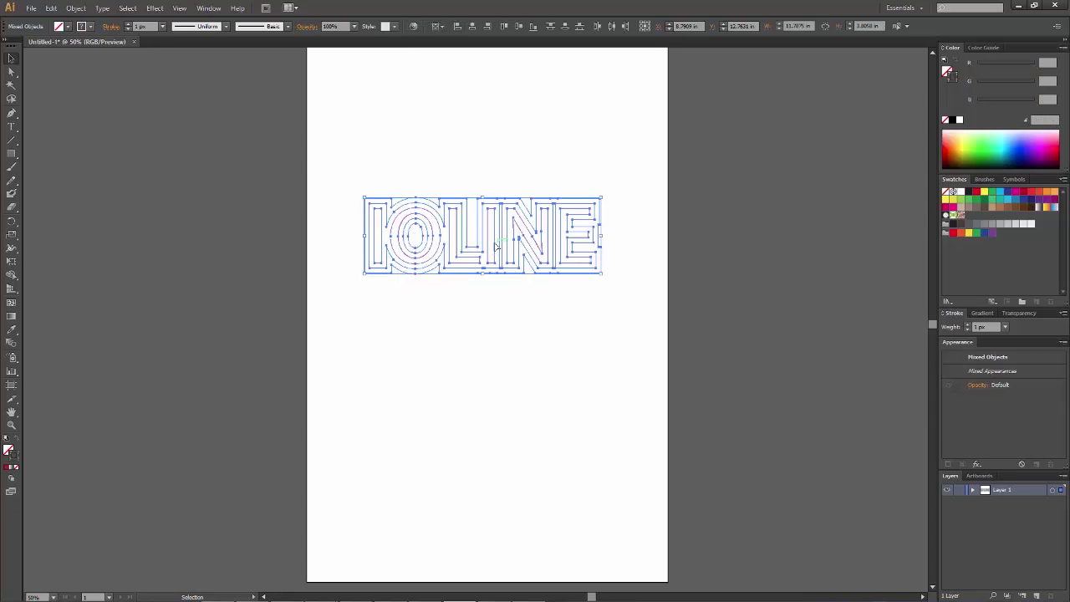
{"action": "left_click_drag", "start_coordinate": [495, 244], "coordinate": [446, 547]}
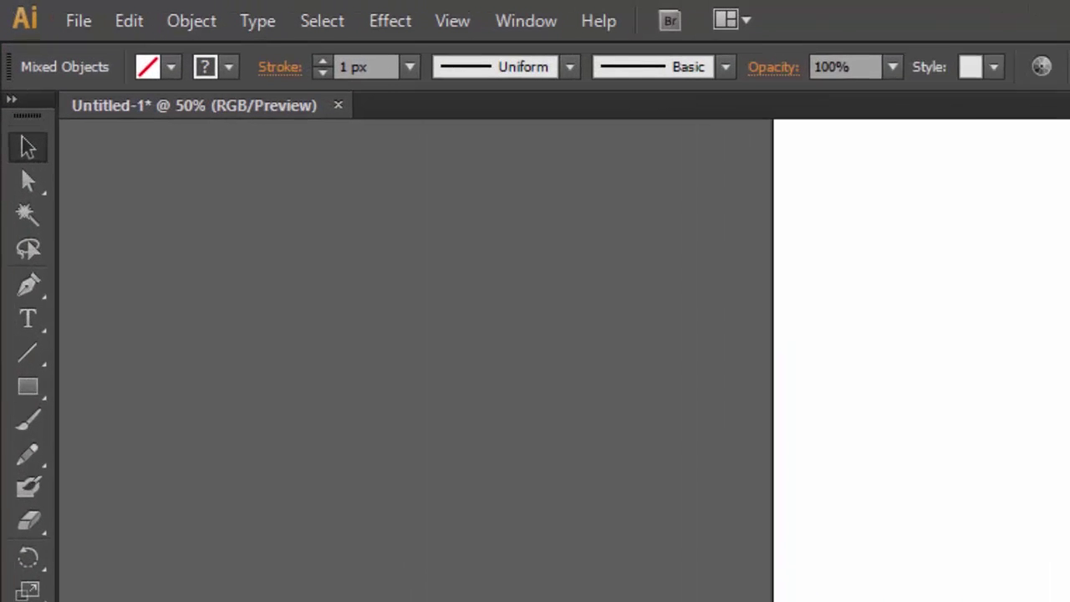
{"action": "left_click", "coordinate": [77, 25]}
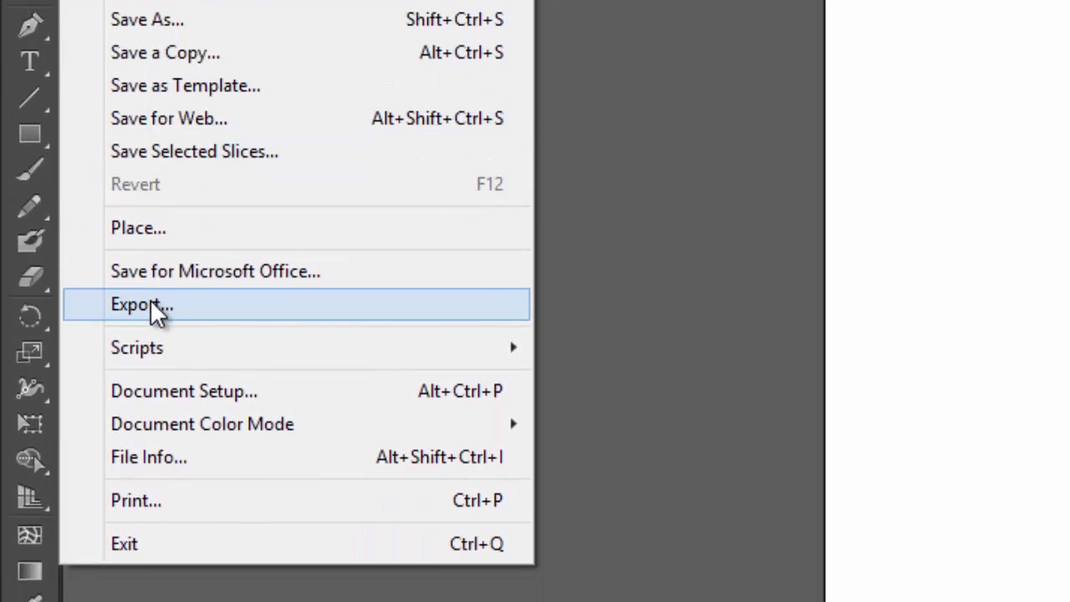
Step: Export the artwork as an AutoCAD Interchange DXF file named 'Ioline KISS-Cut_Illustrator'
{"action": "left_click", "coordinate": [184, 306]}
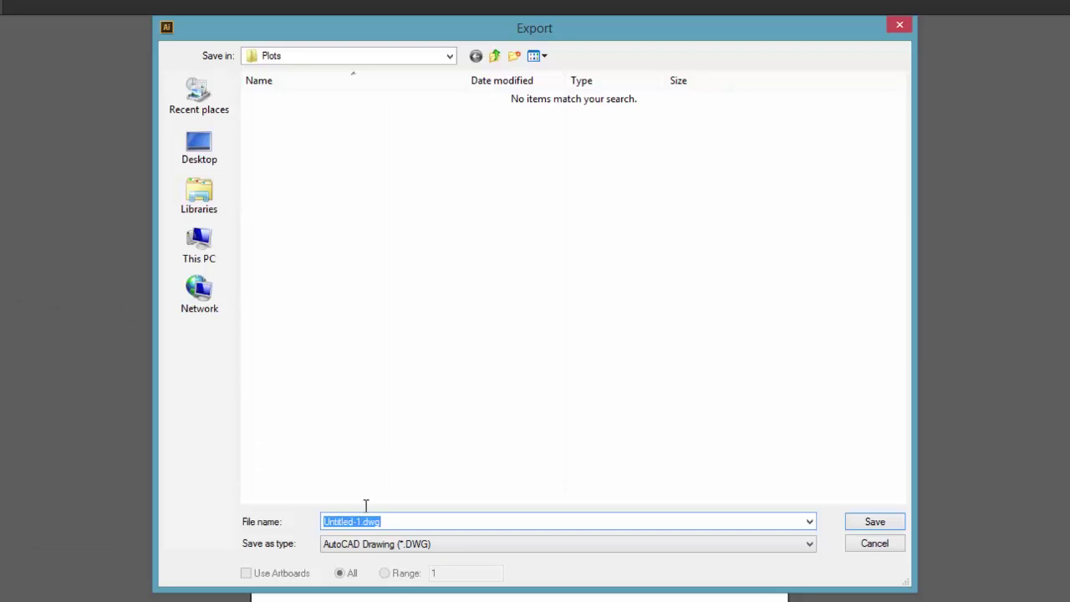
{"action": "left_click", "coordinate": [366, 546]}
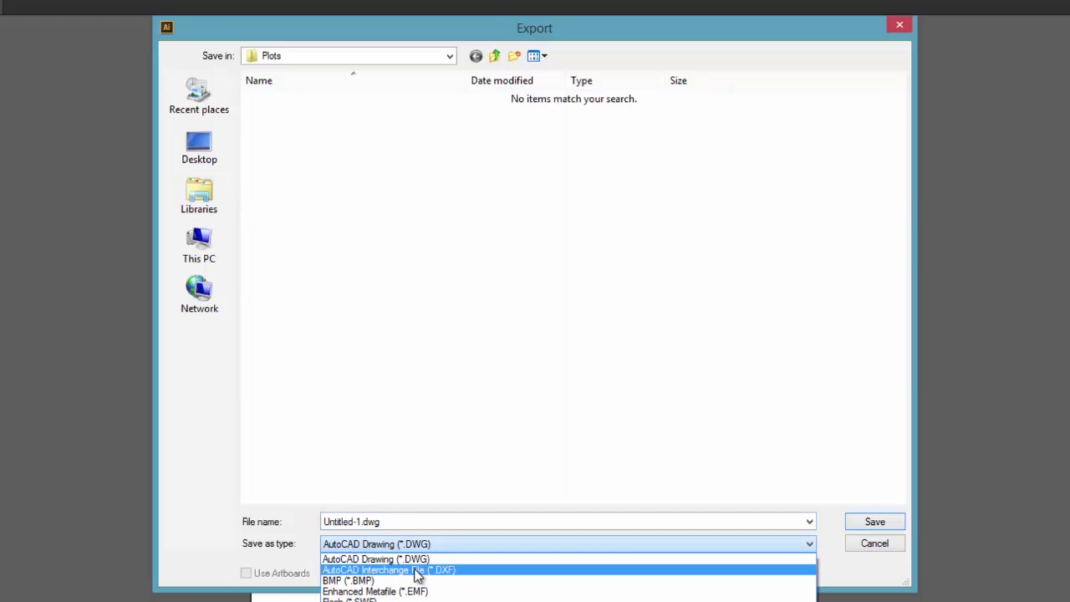
{"action": "left_click", "coordinate": [444, 571]}
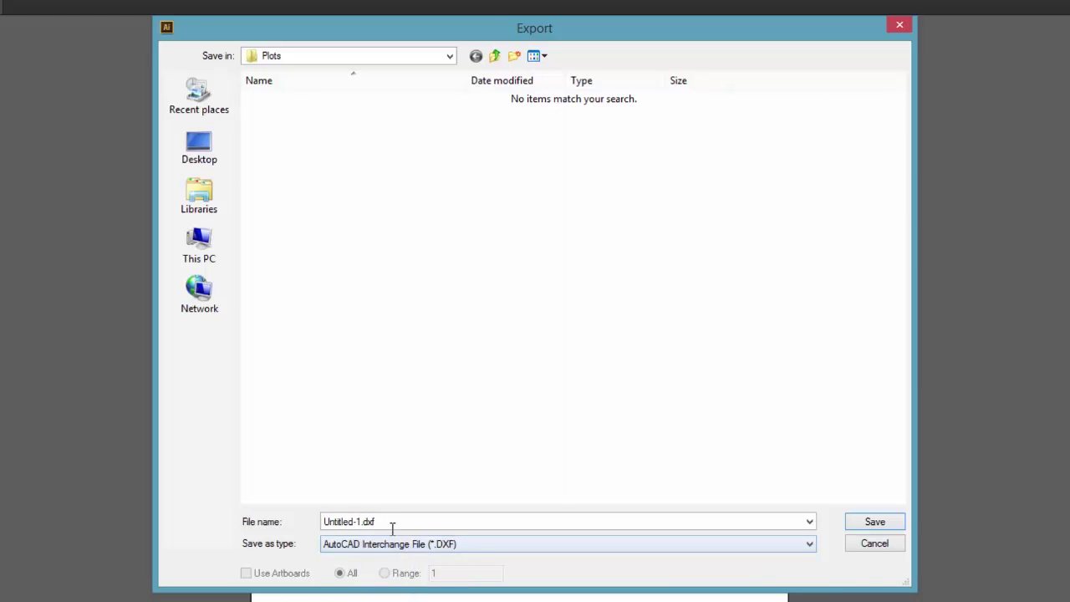
{"action": "left_click_drag", "start_coordinate": [392, 528], "coordinate": [288, 524]}
{"action": "type", "text": "Io"}
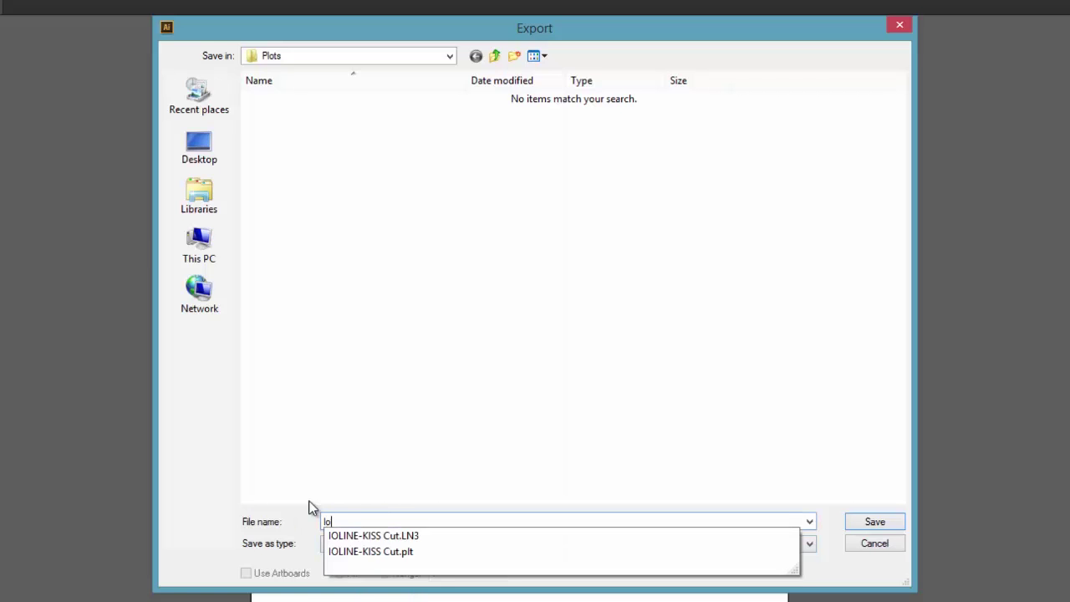
{"action": "type", "text": "line"}
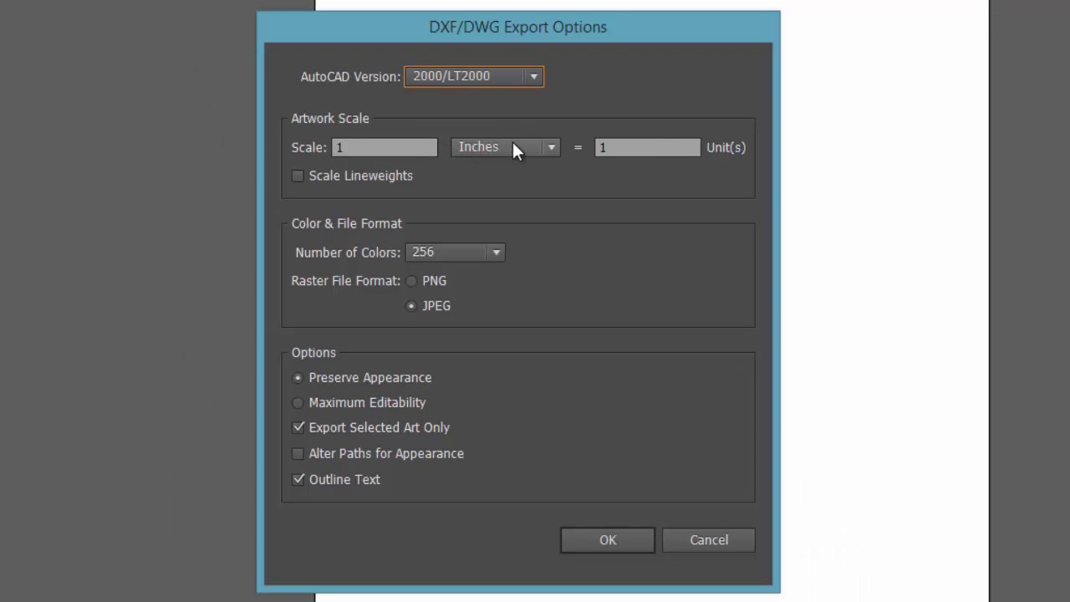
Step: Keep AutoCAD version 2000/LT2000 in the DXF/DWG export options
{"action": "left_click", "coordinate": [465, 75]}
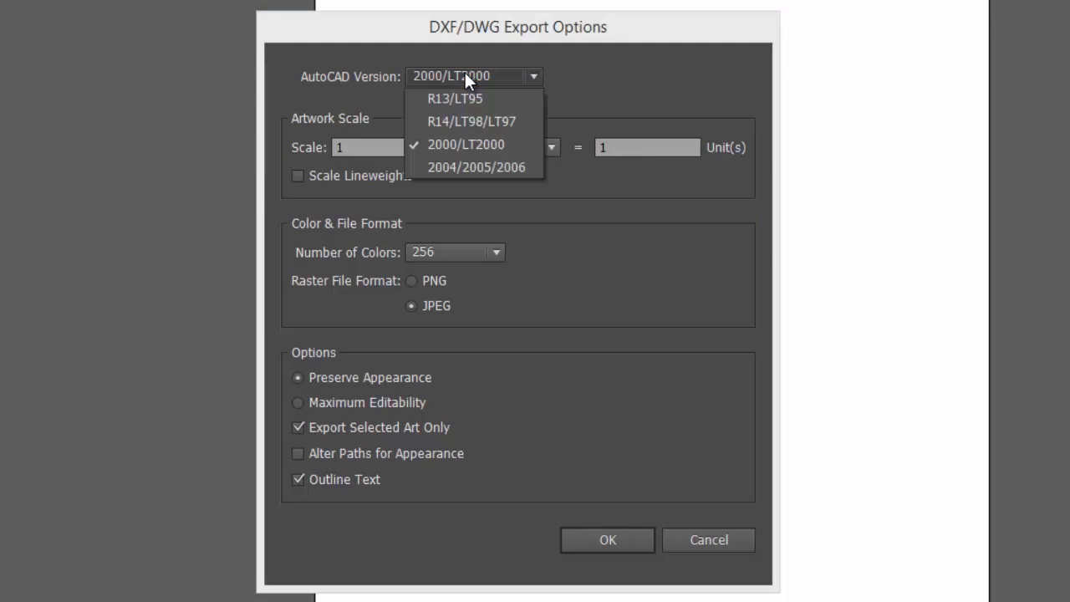
{"action": "left_click", "coordinate": [456, 147]}
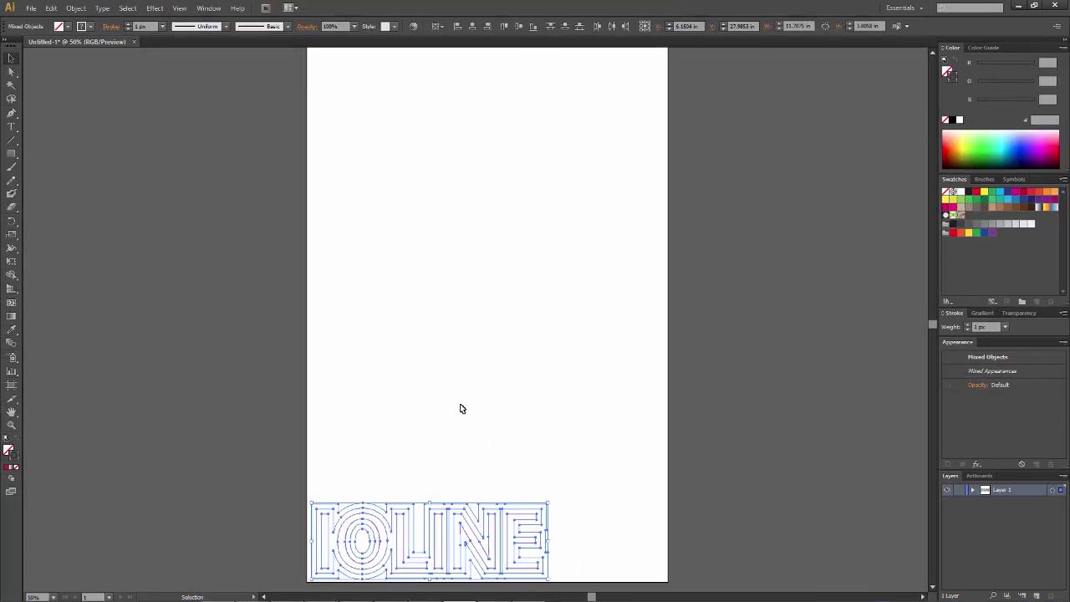
Step: Deselect the finished nested IOLINE outlines by clicking empty canvas
{"action": "left_click", "coordinate": [458, 408]}
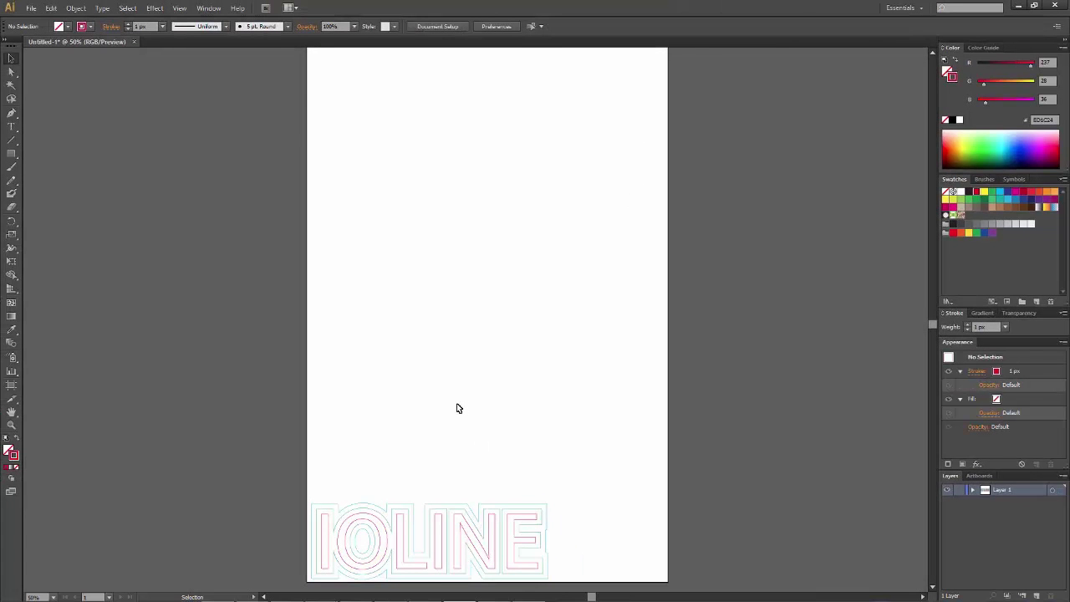